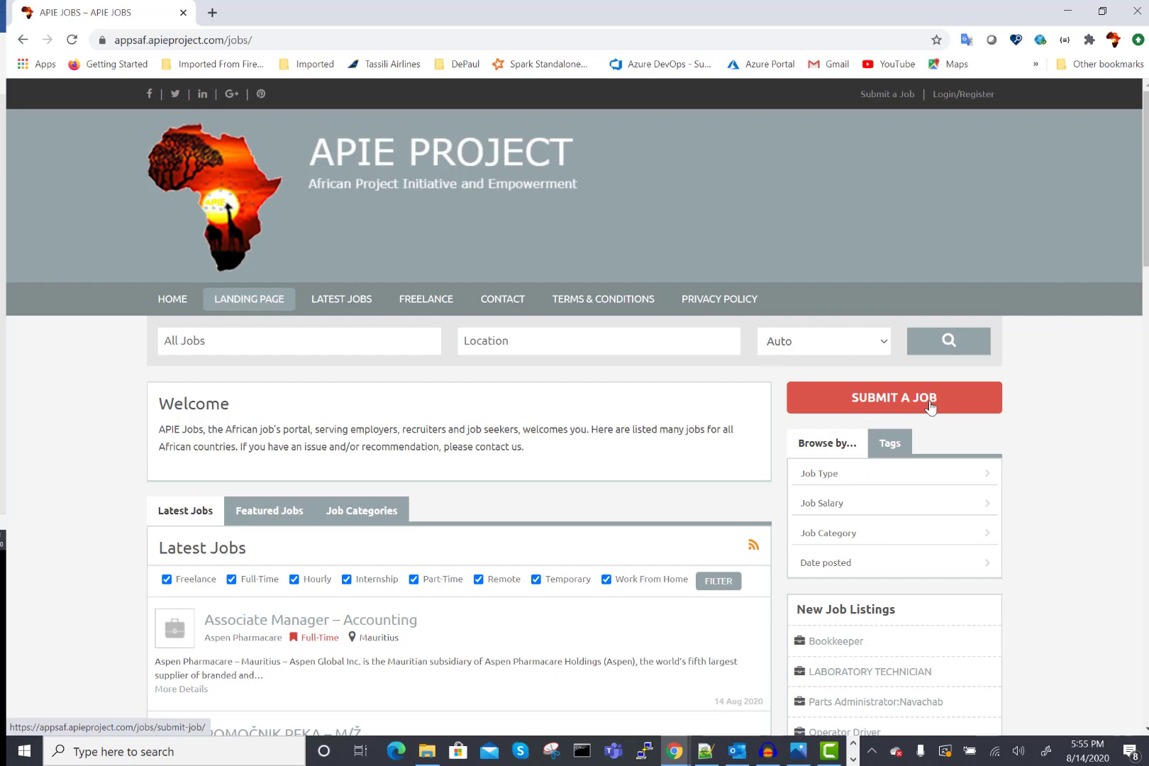
- Start a job submission and clear the suggested password in the new-account registration form
left_click(931, 407)
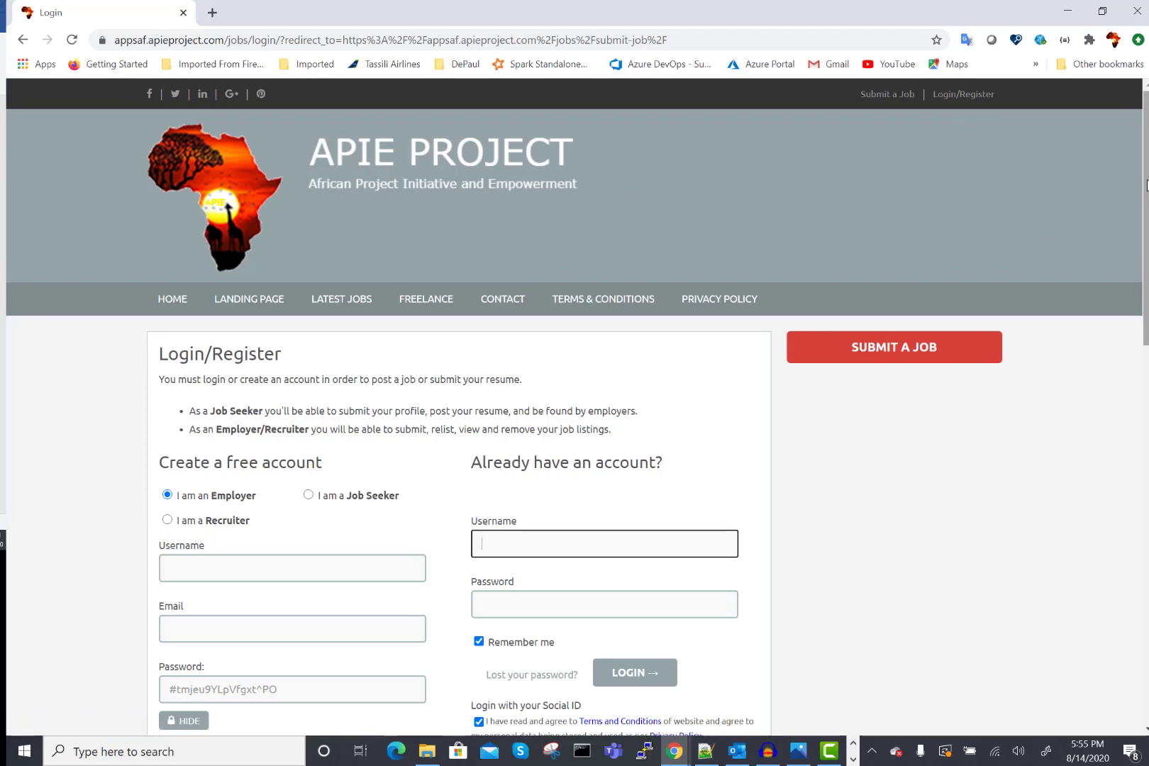
scroll(575, 404, "down", 4)
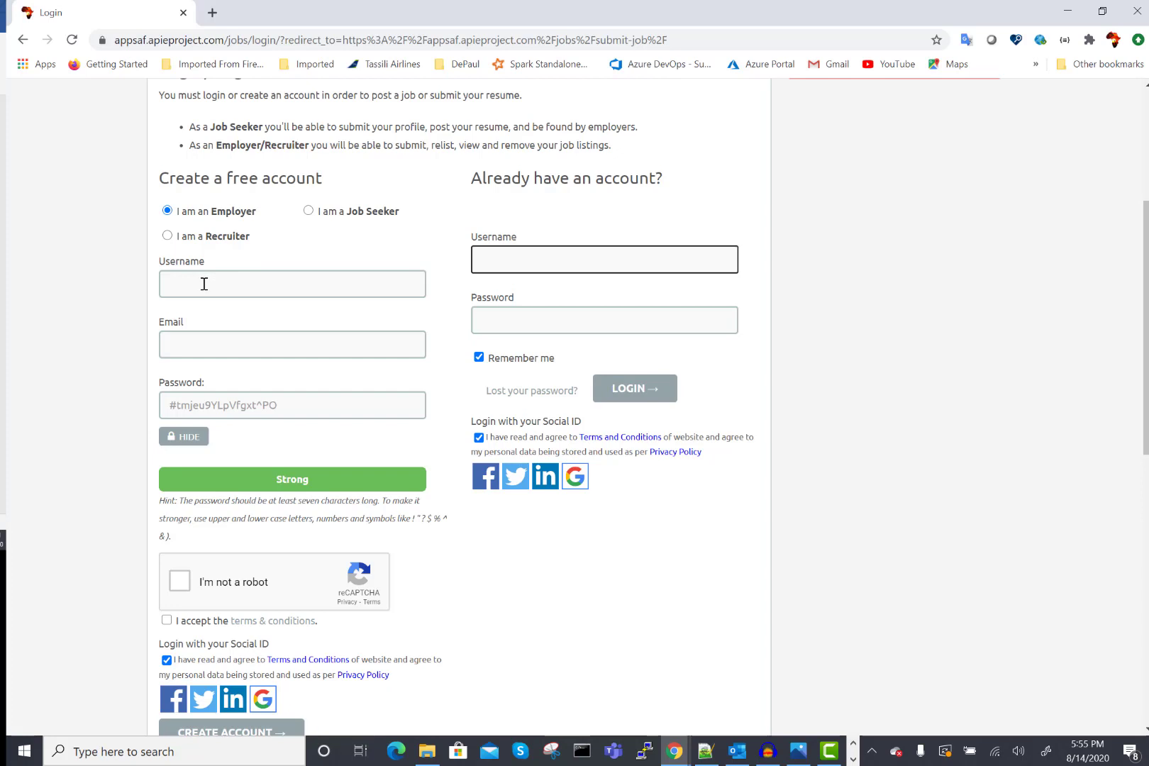
left_click_drag(170, 405, 302, 403)
key("BackSpace")
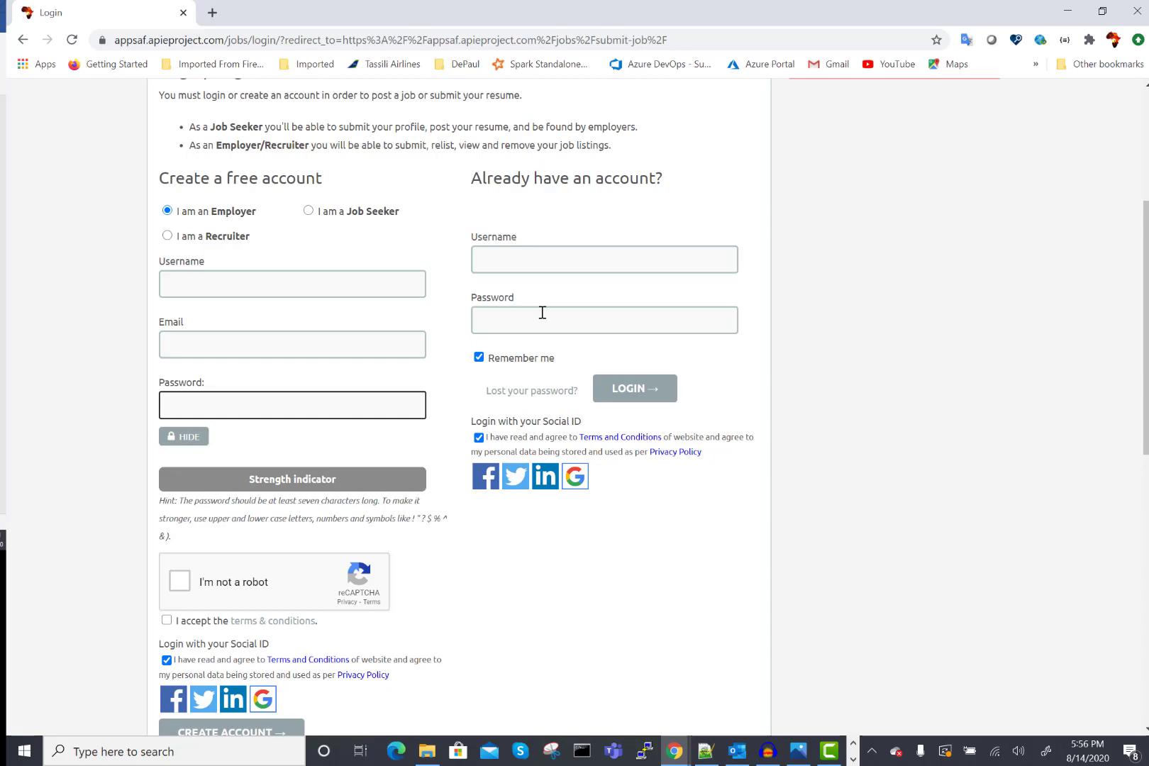
- Log in to the existing account with the username apieproject and the account password
left_click(531, 259)
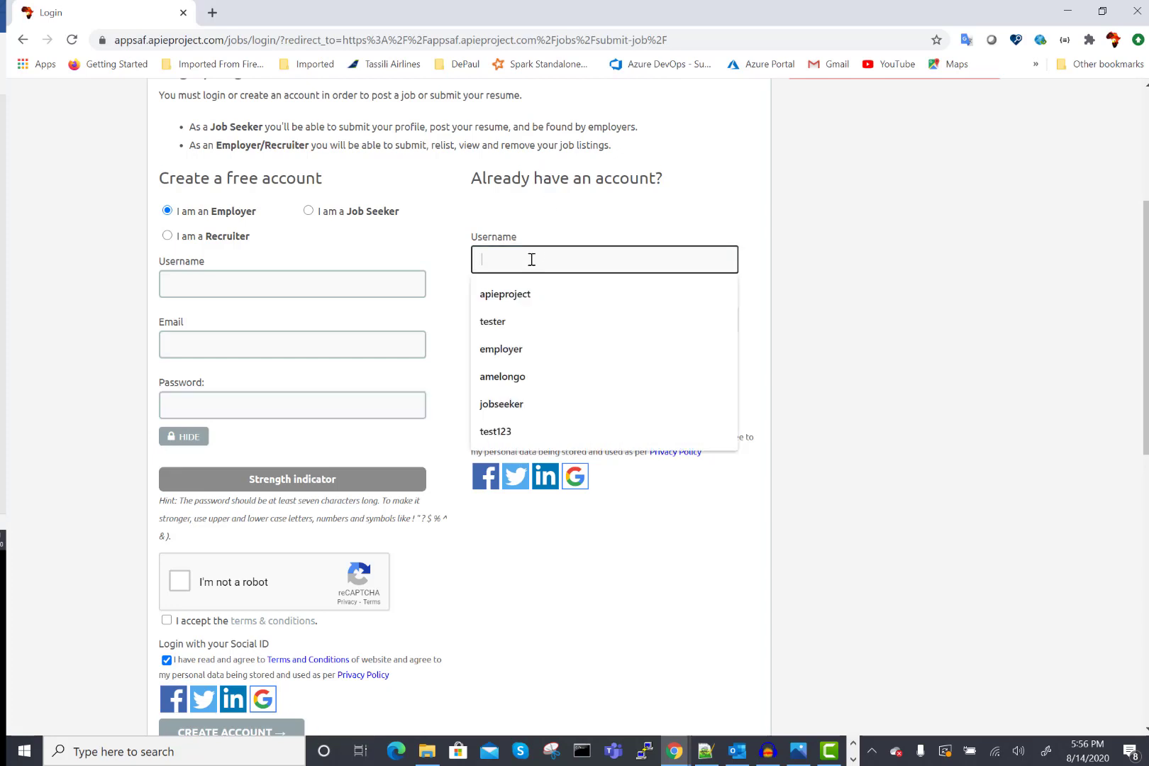
left_click(518, 301)
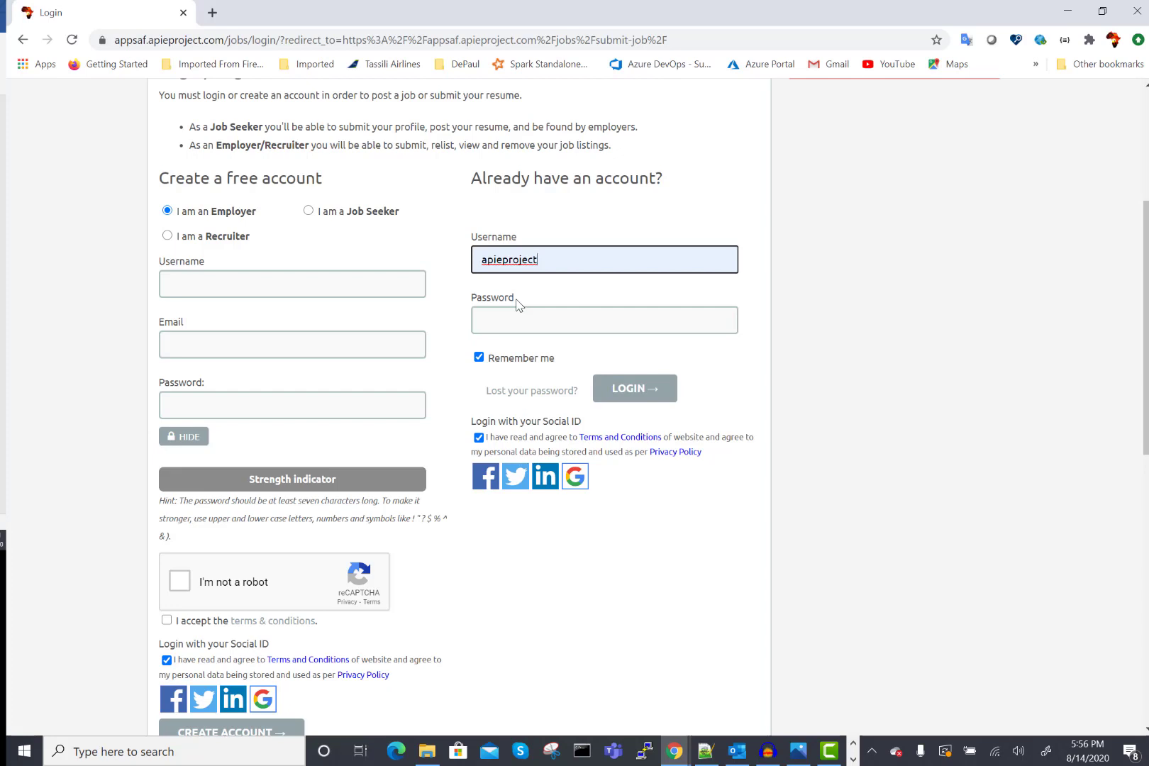
left_click(506, 318)
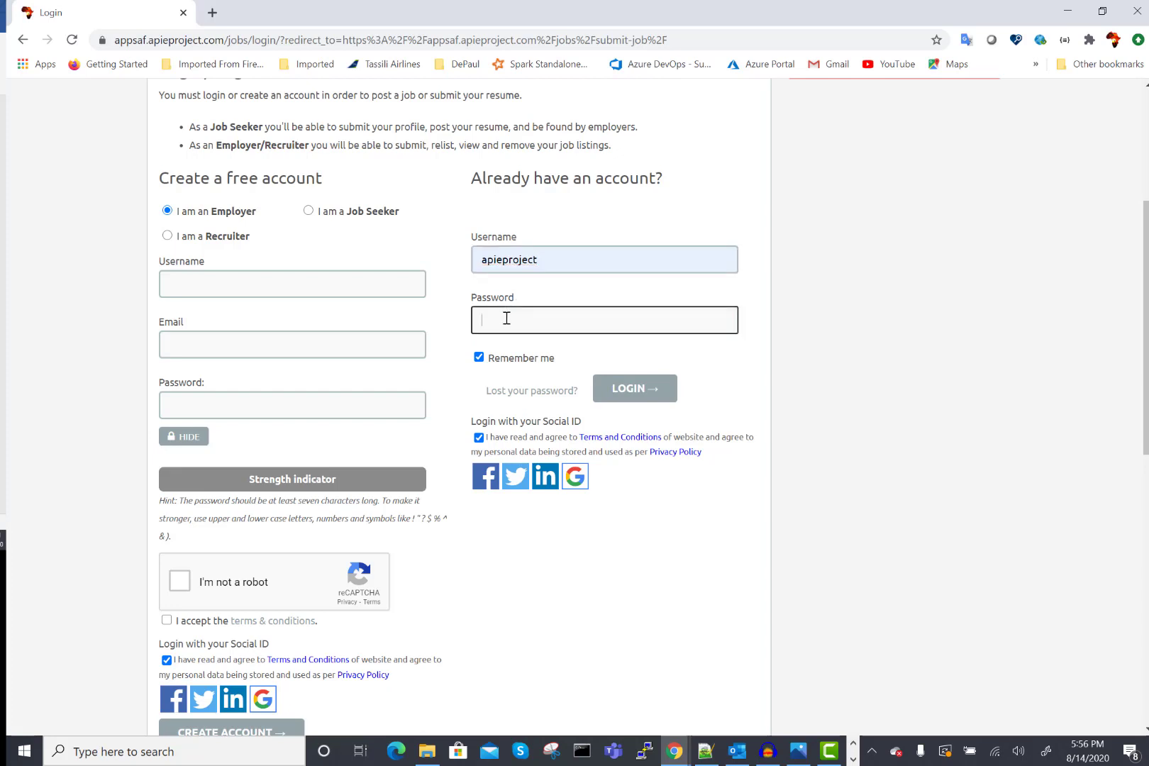
type("•••••")
key("BackSpace")
key("BackSpace")
key("BackSpace")
key("BackSpace")
key("BackSpace")
key("BackSpace")
key("BackSpace")
key("BackSpace")
key("BackSpace")
type("•••••••••••")
left_click(615, 390)
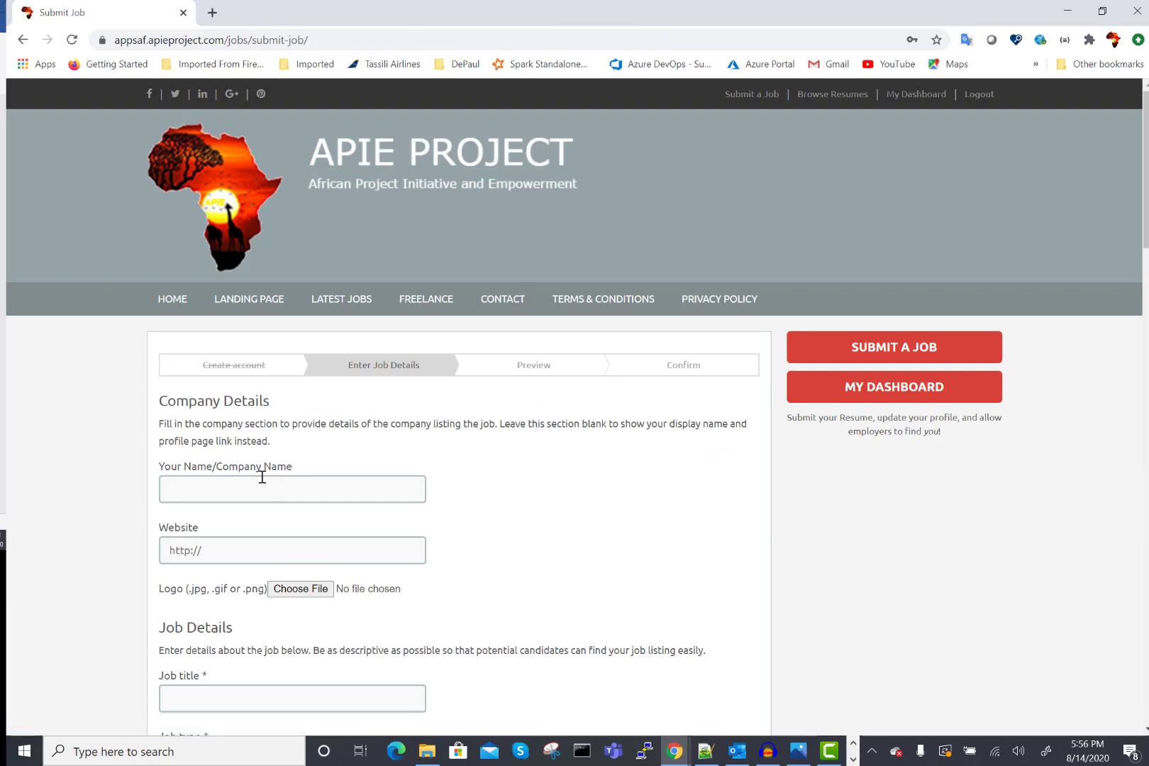
left_click(234, 485)
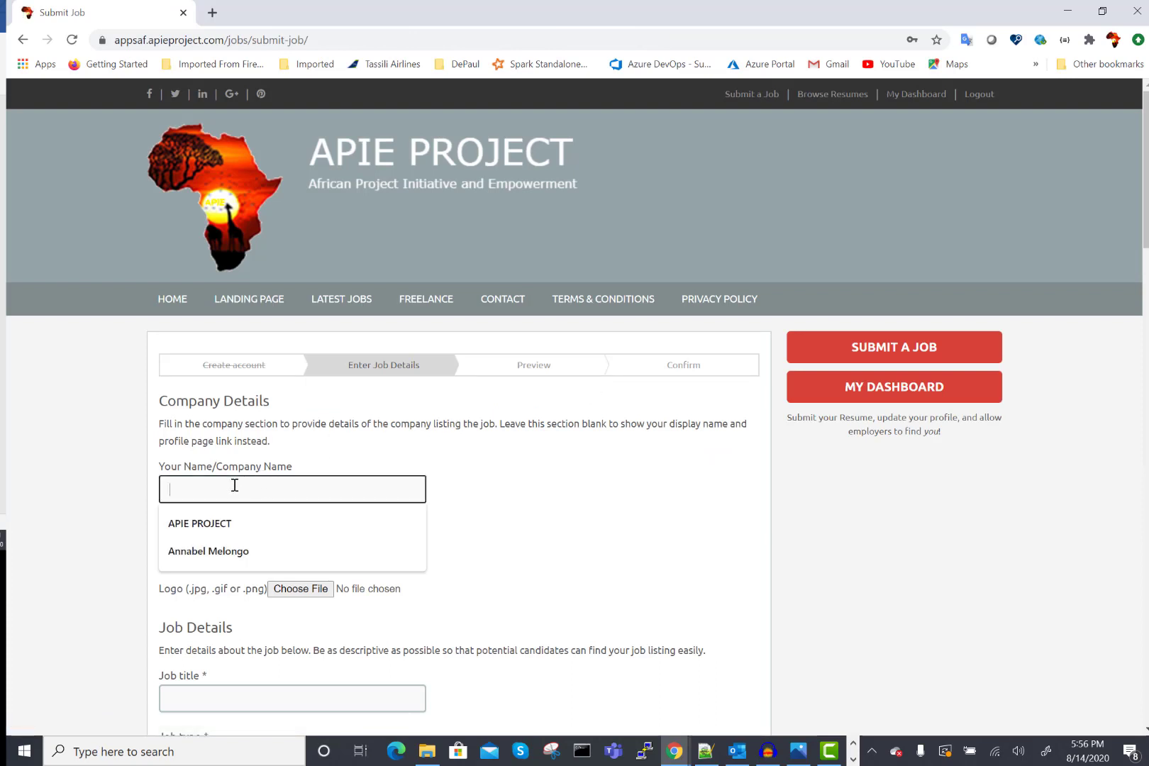
left_click(216, 524)
left_click(246, 549)
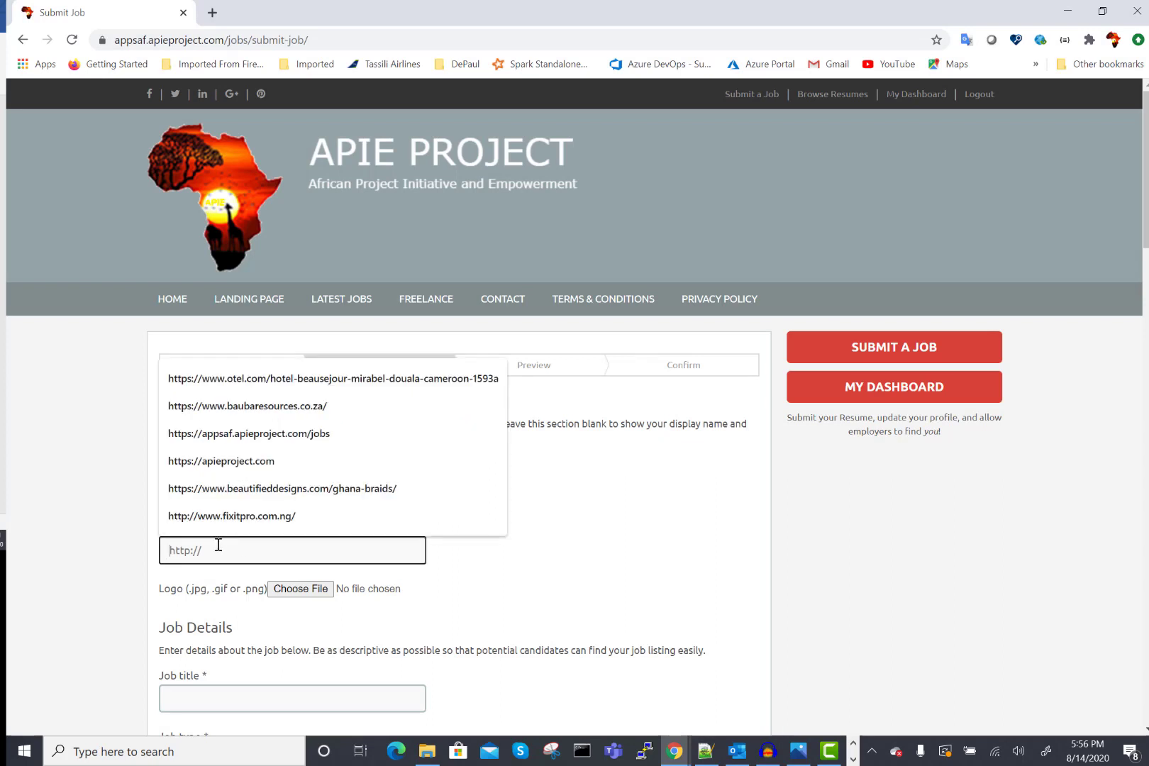
type("https://appsaf.apieproject.com/jobs")
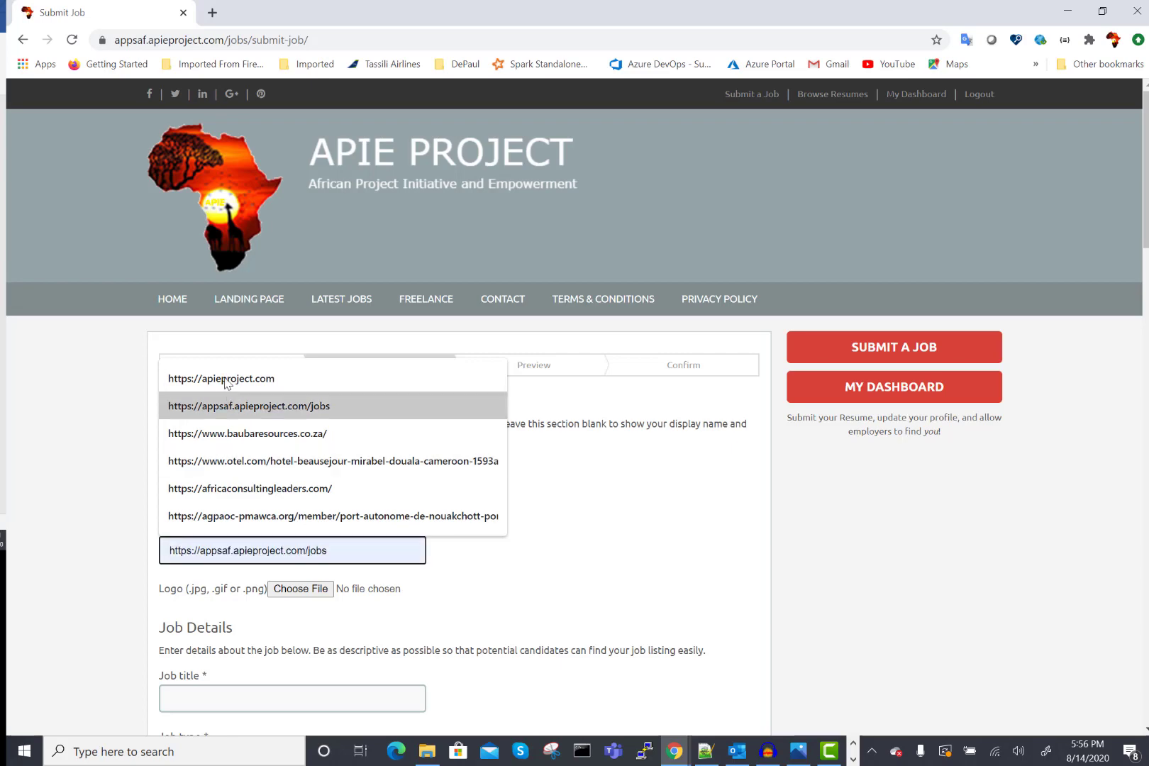
left_click(225, 379)
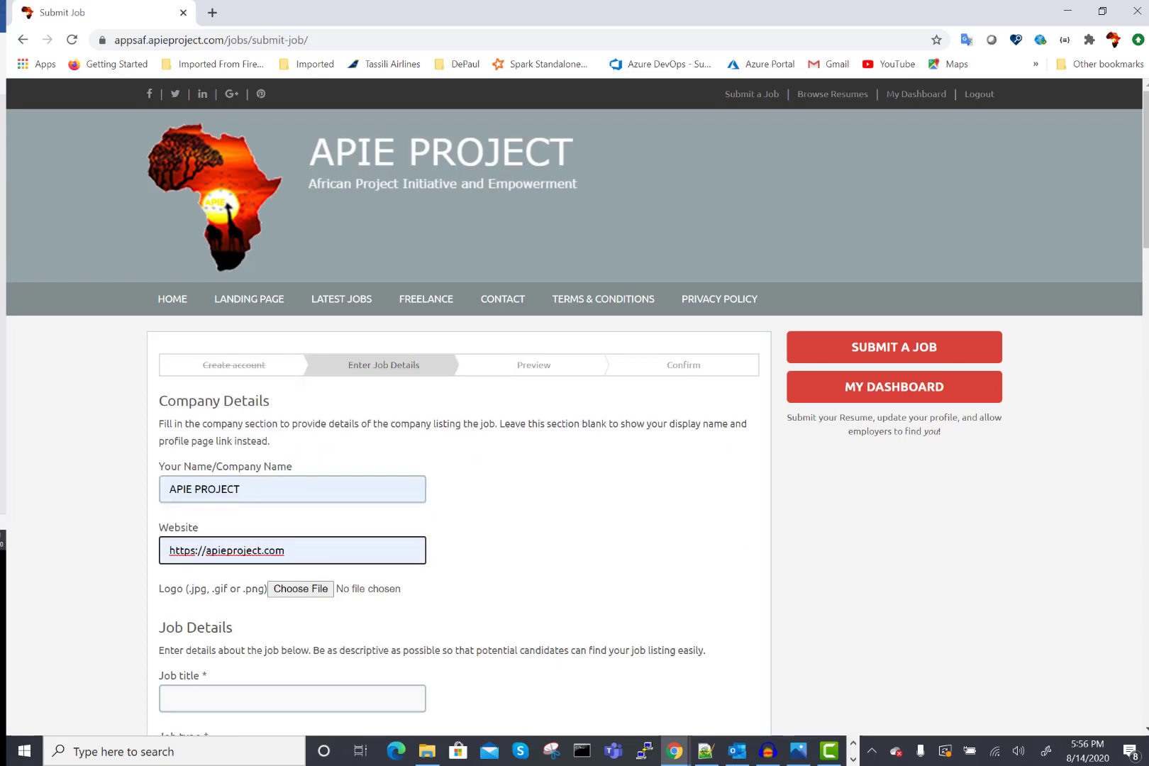
- Attach the logo image file from the Desktop folder as the company logo
left_click_drag(1146, 235, 1146, 305)
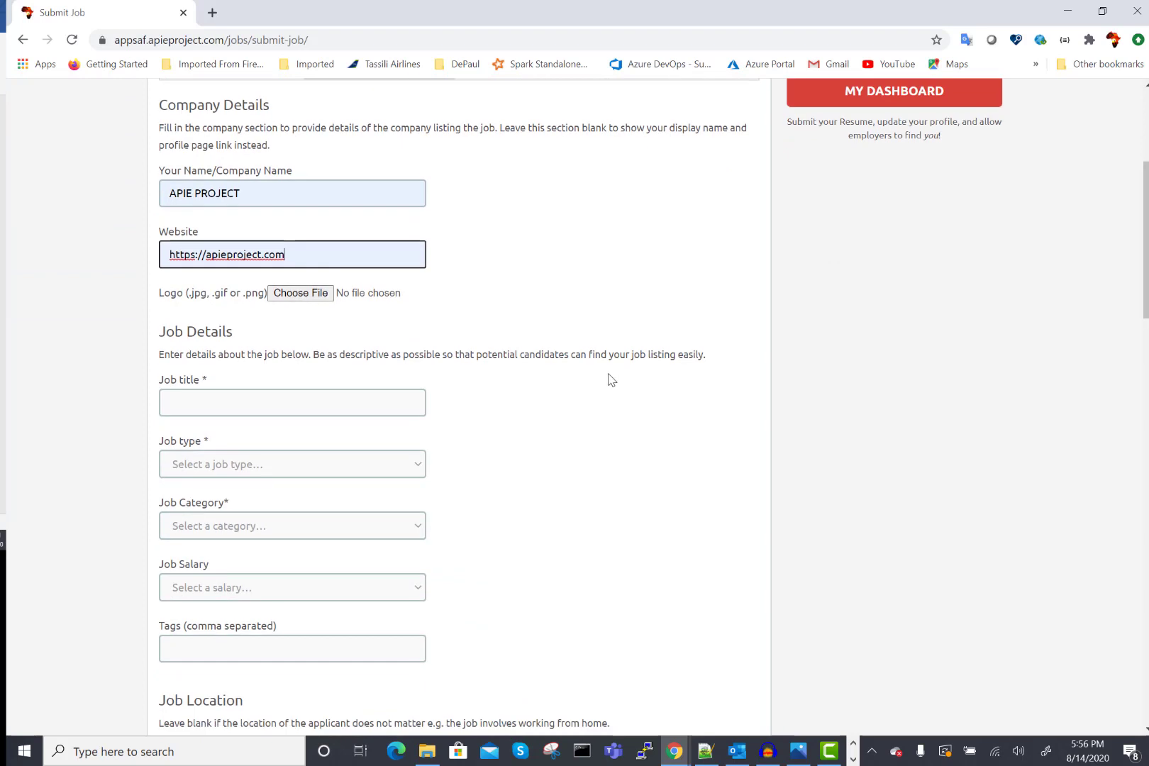
left_click(297, 300)
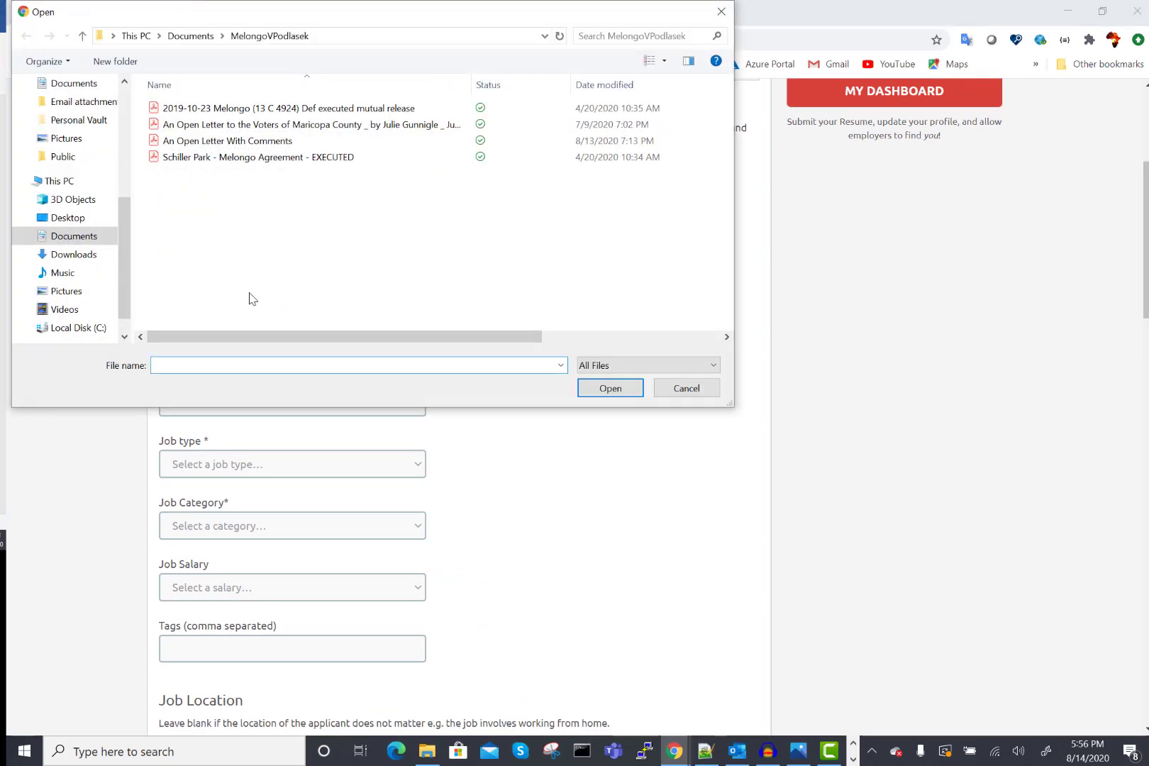
left_click_drag(126, 270, 129, 153)
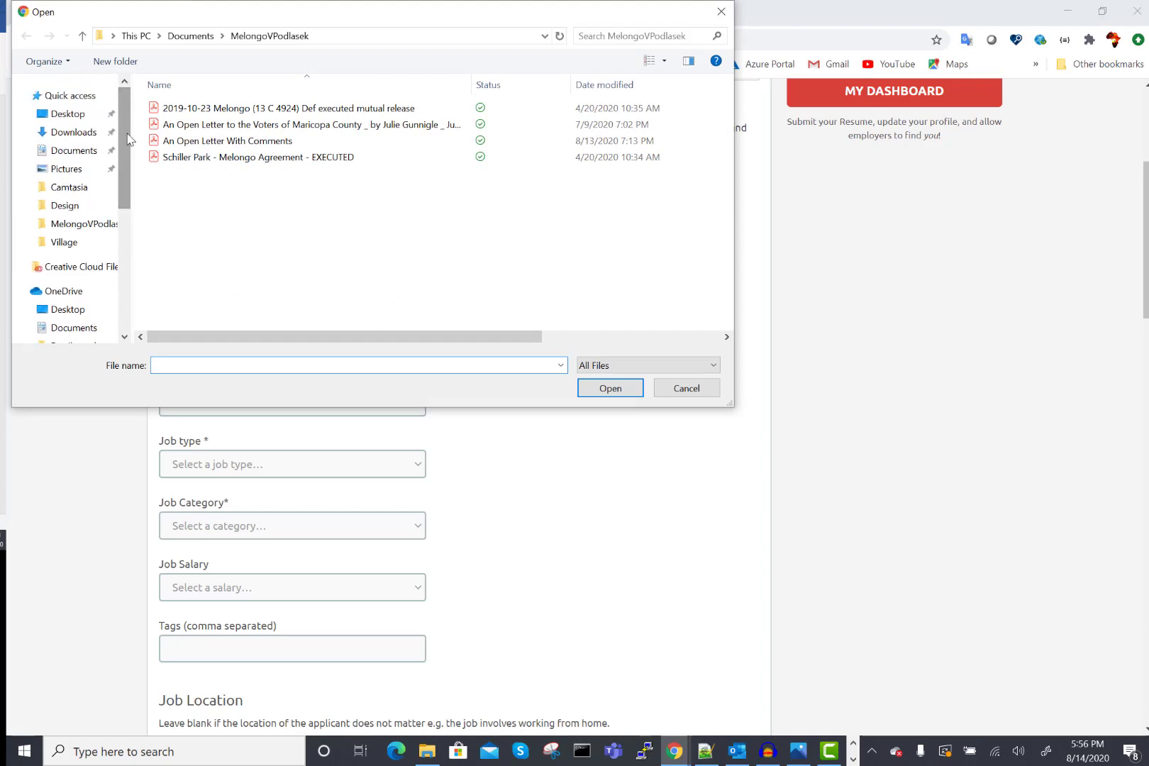
left_click(74, 114)
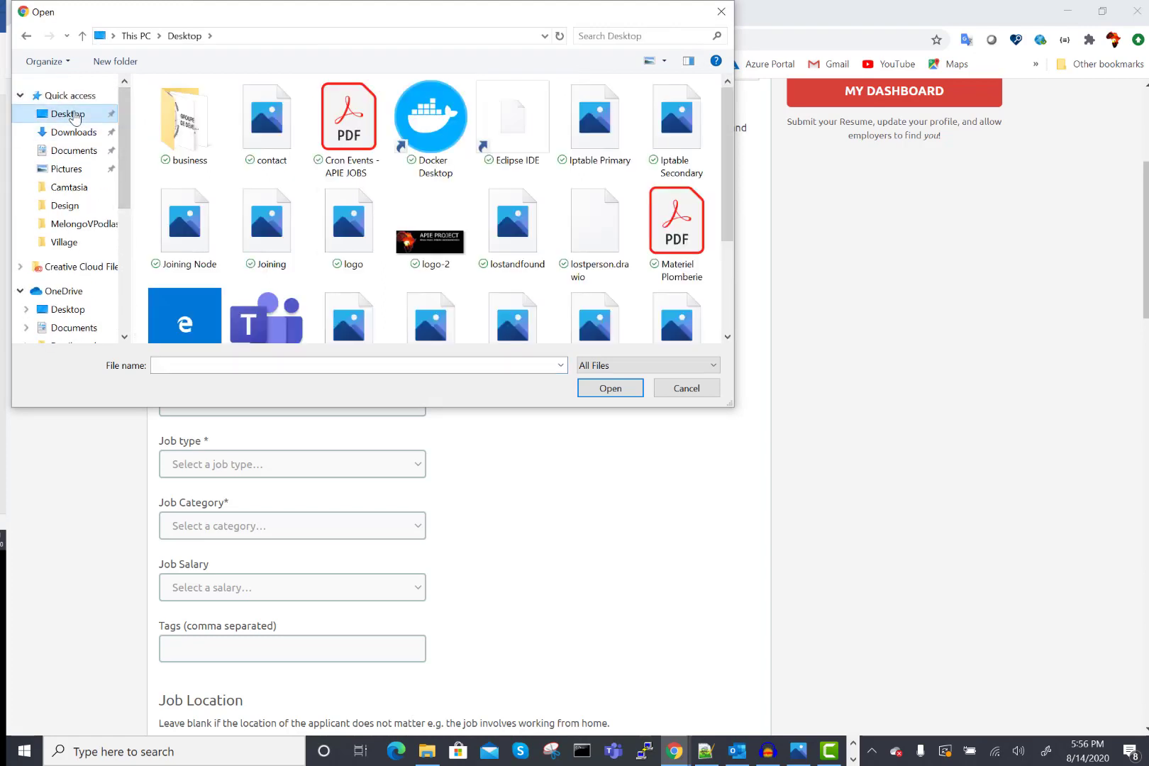
left_click(348, 226)
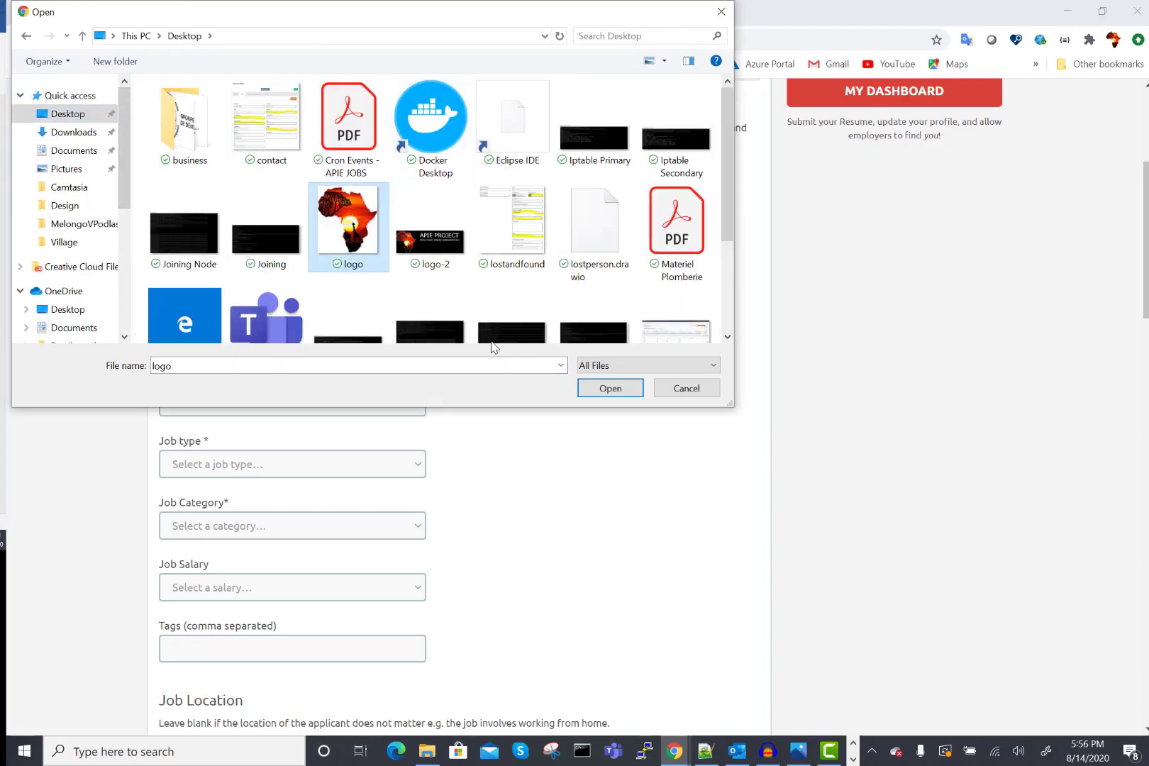
left_click(593, 391)
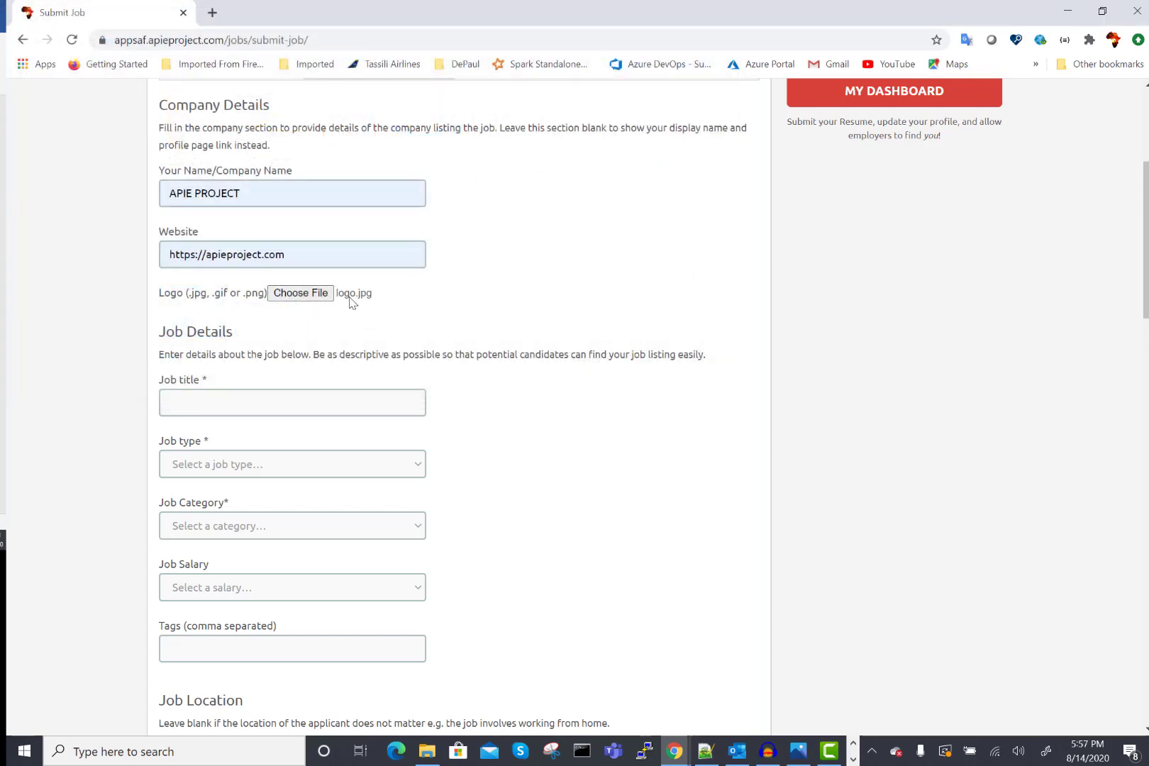
- Set the job title to Data Entry and the job type to Full-Time
left_click(218, 411)
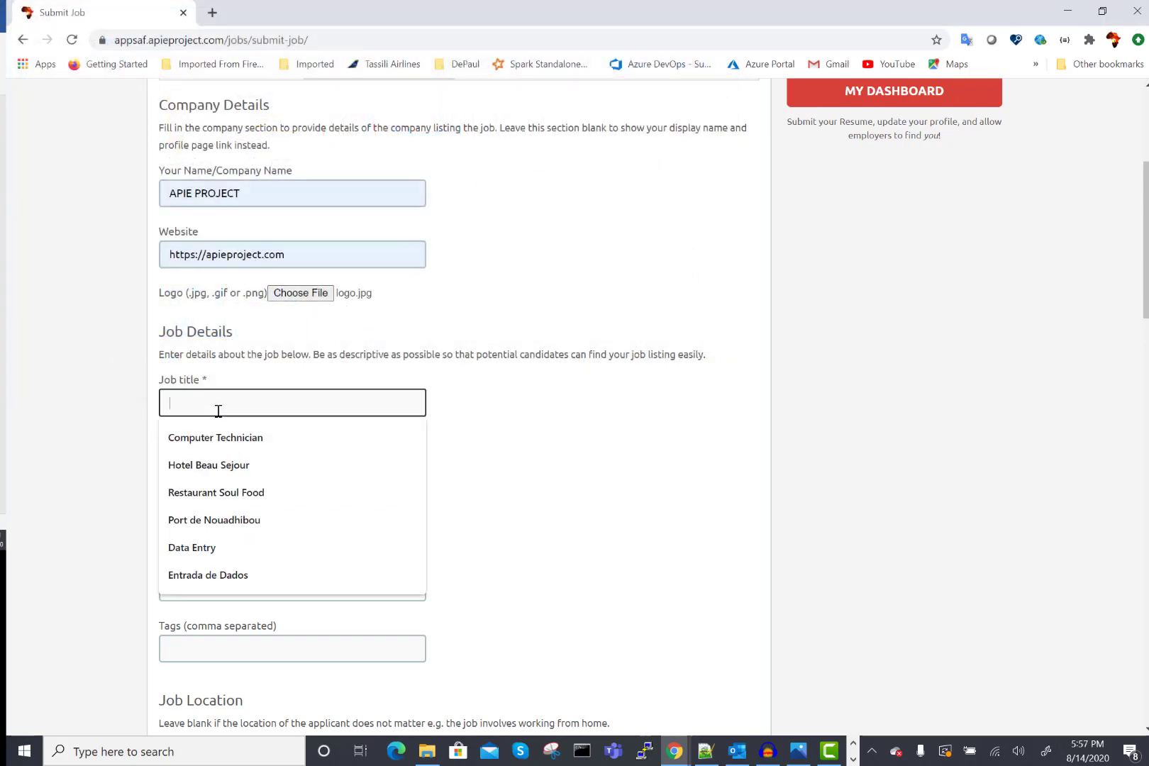
type("Data Entry")
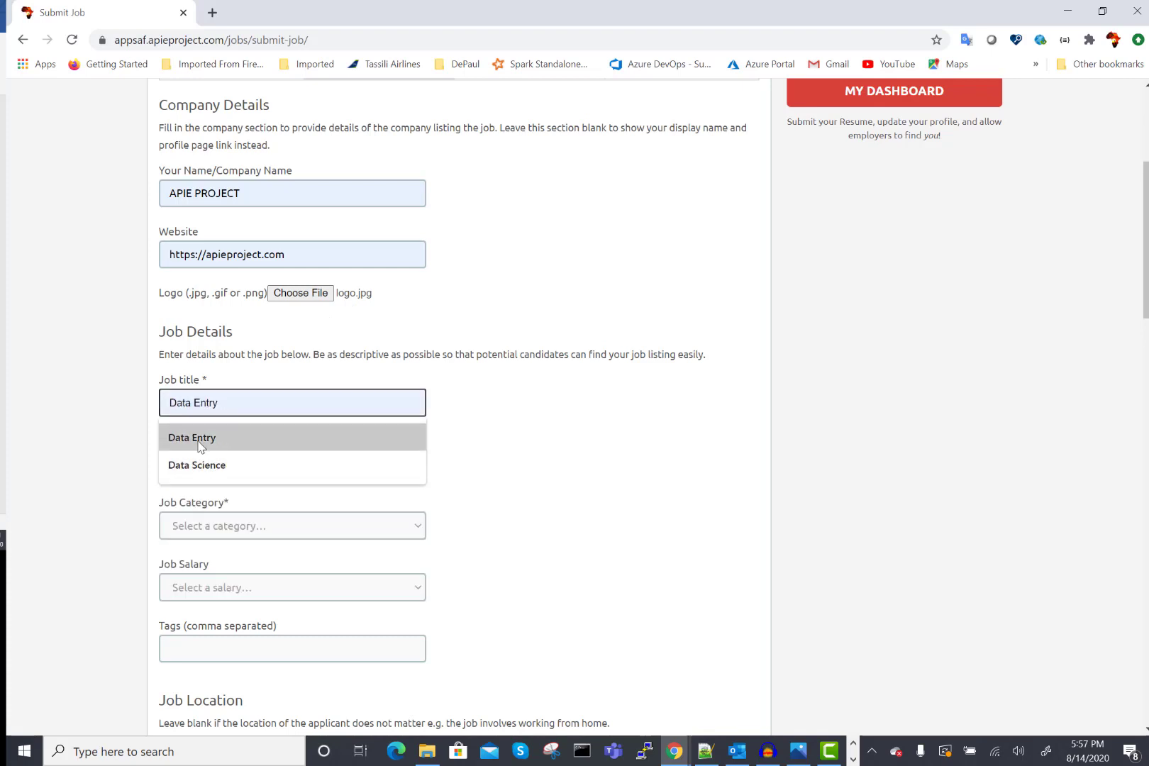
left_click(193, 440)
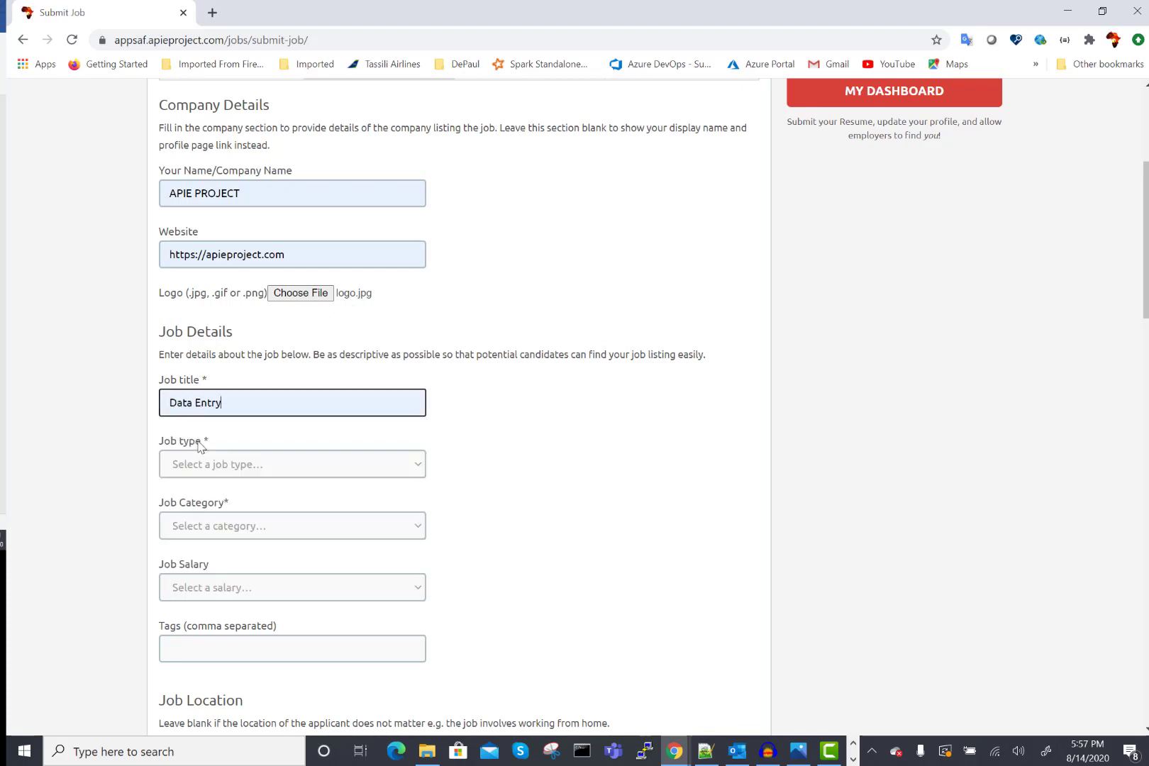
left_click(208, 467)
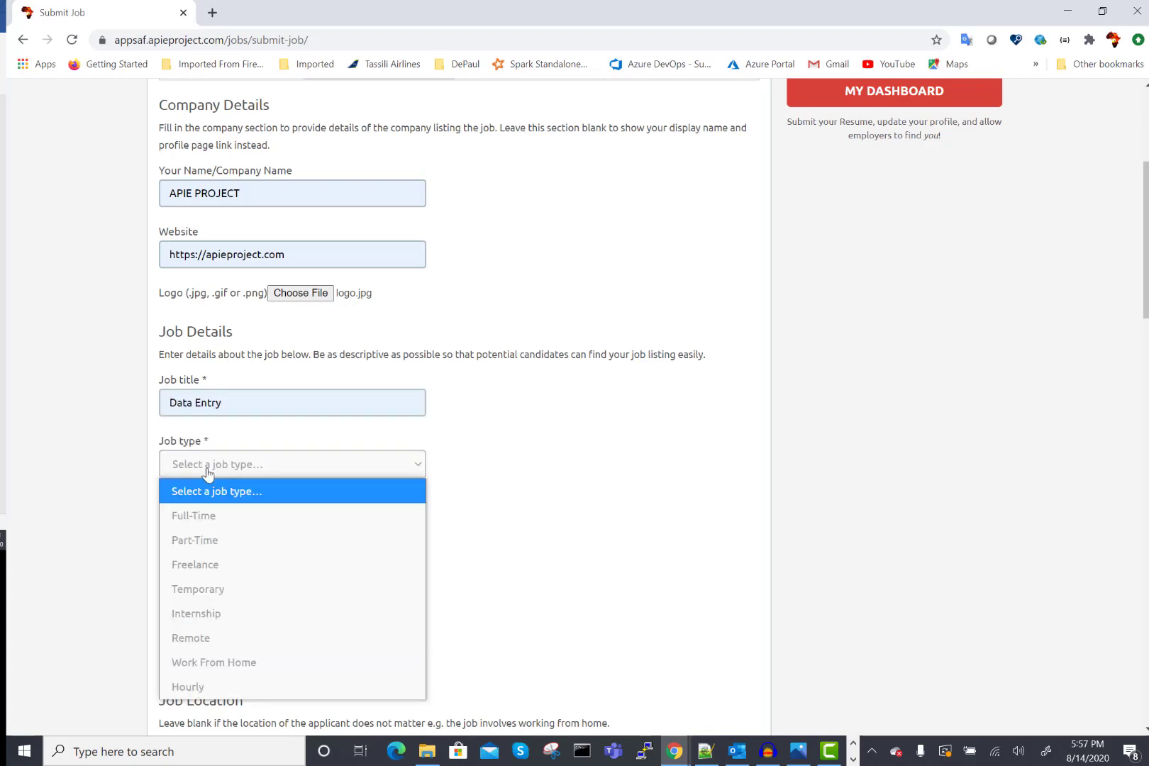
left_click(204, 515)
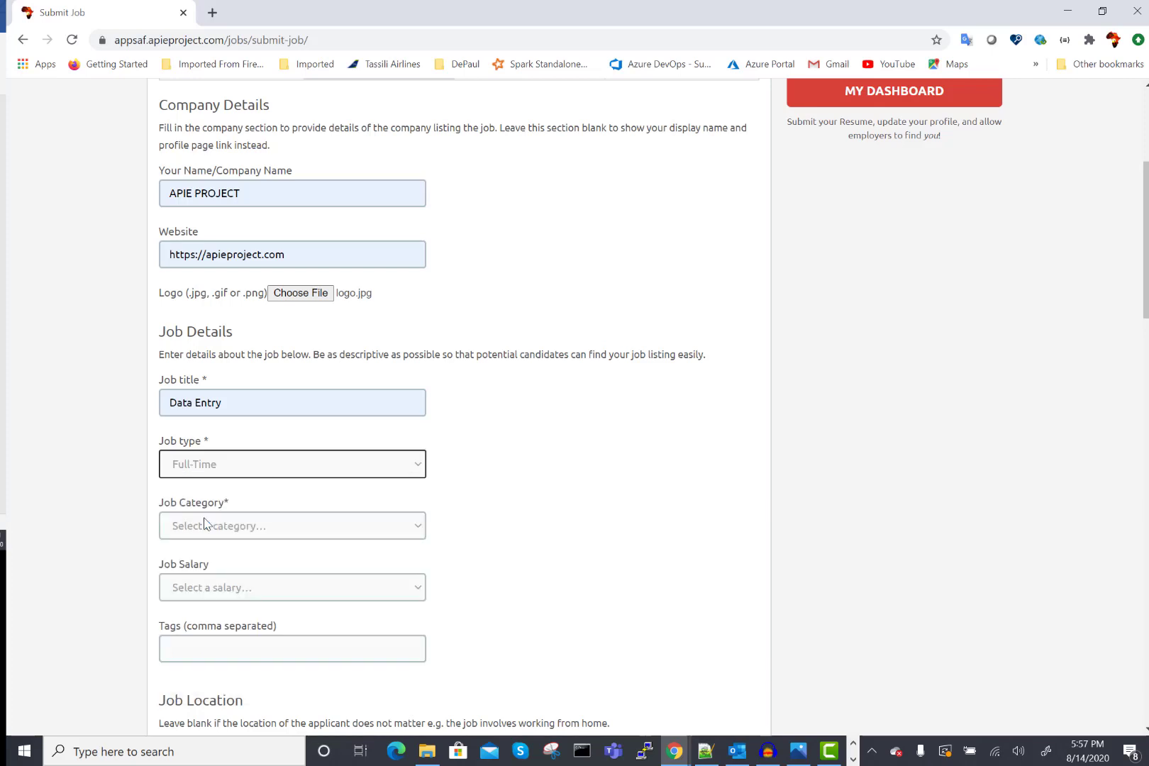
- Set the job category to Computer and the job salary to 40,000 – 60,000
left_click(262, 528)
scroll(246, 424, "down", 1)
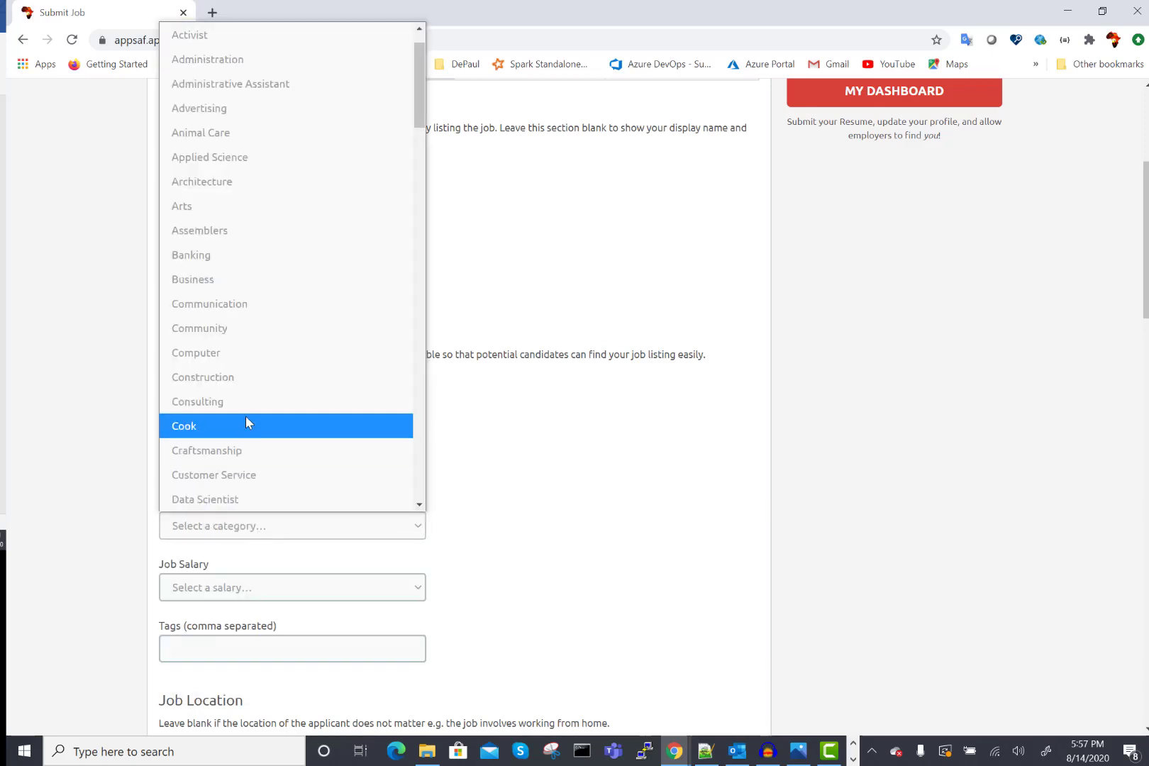
key("Escape")
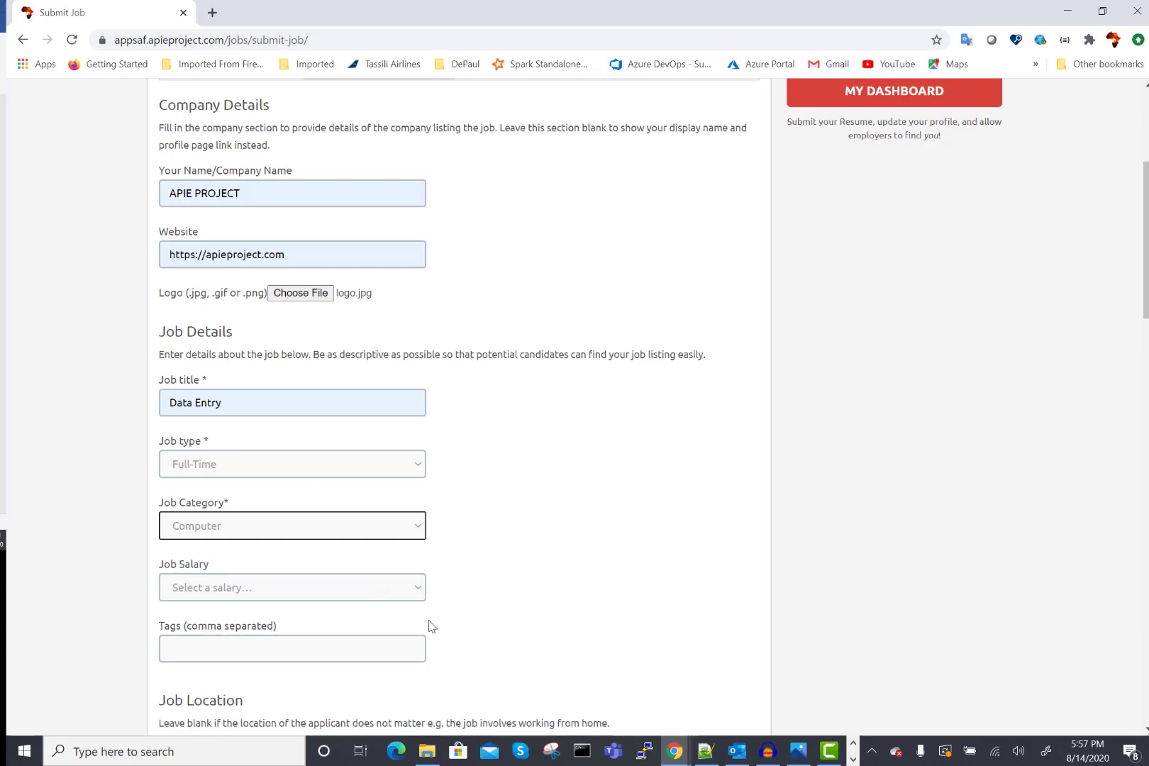
left_click(418, 594)
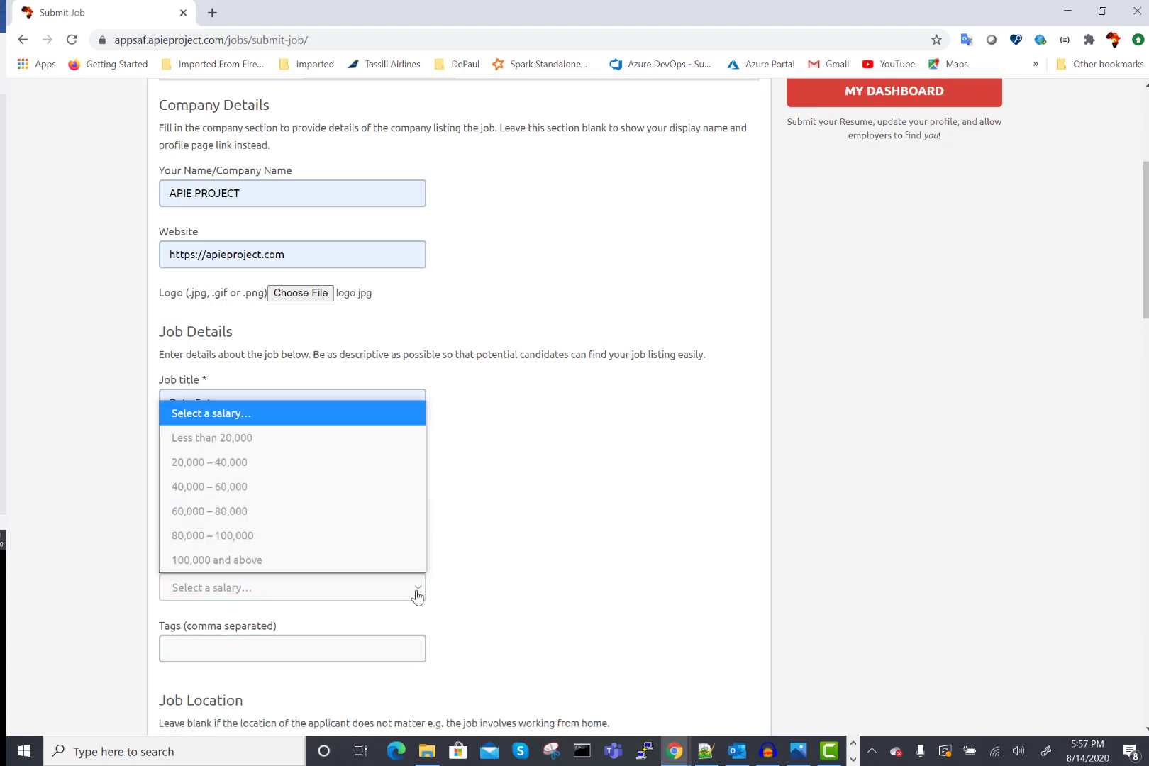
left_click(294, 488)
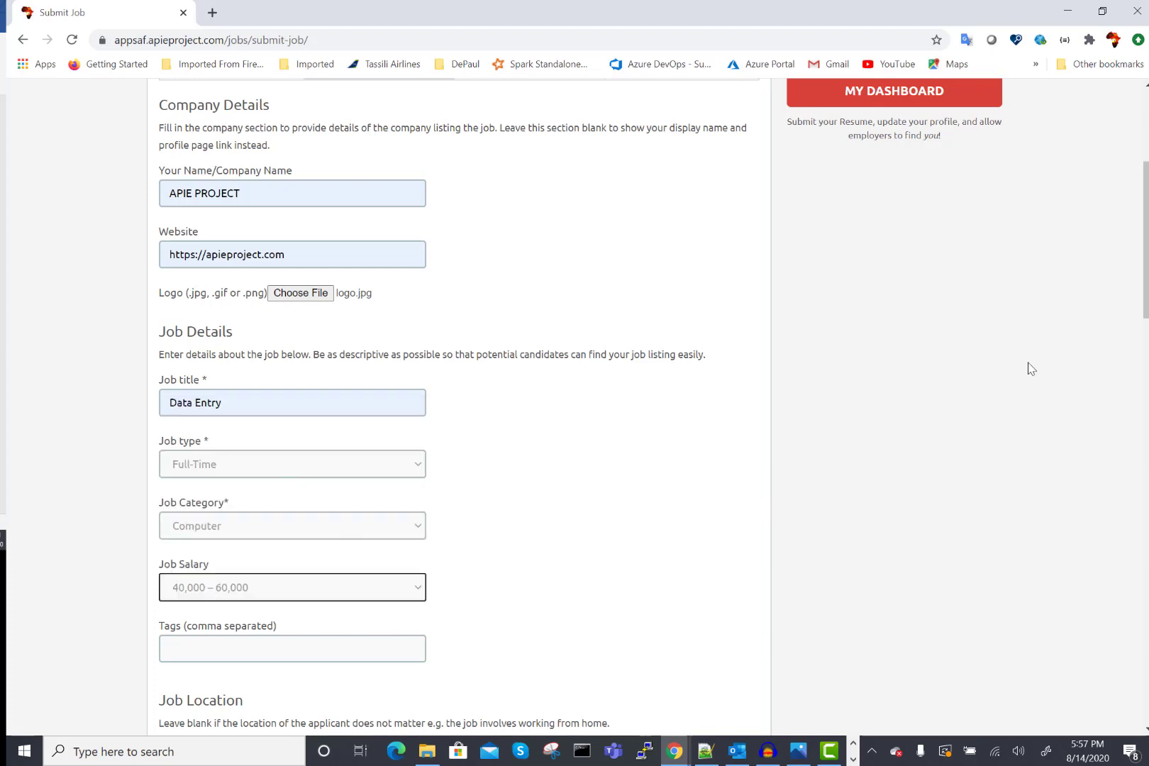
- Fill in the job tags with "apie project, data entry, soa, yaounde, cameroon"
left_click_drag(1144, 266, 1144, 358)
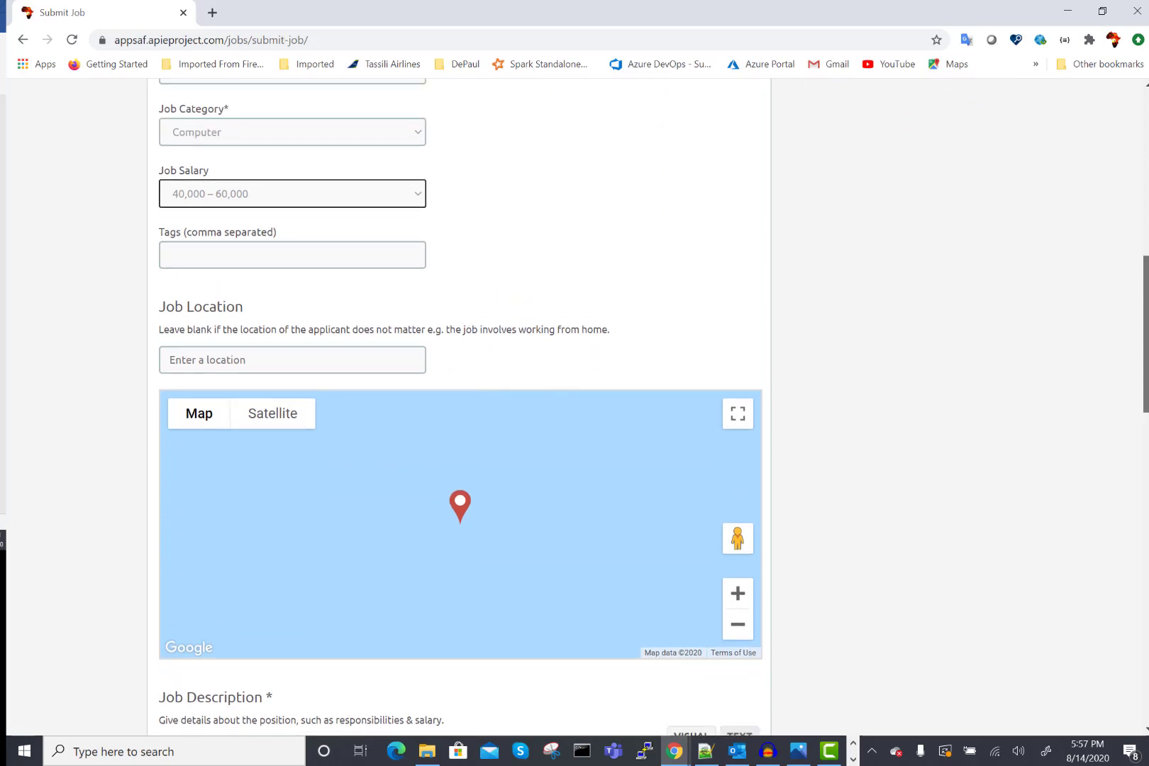
left_click(370, 257)
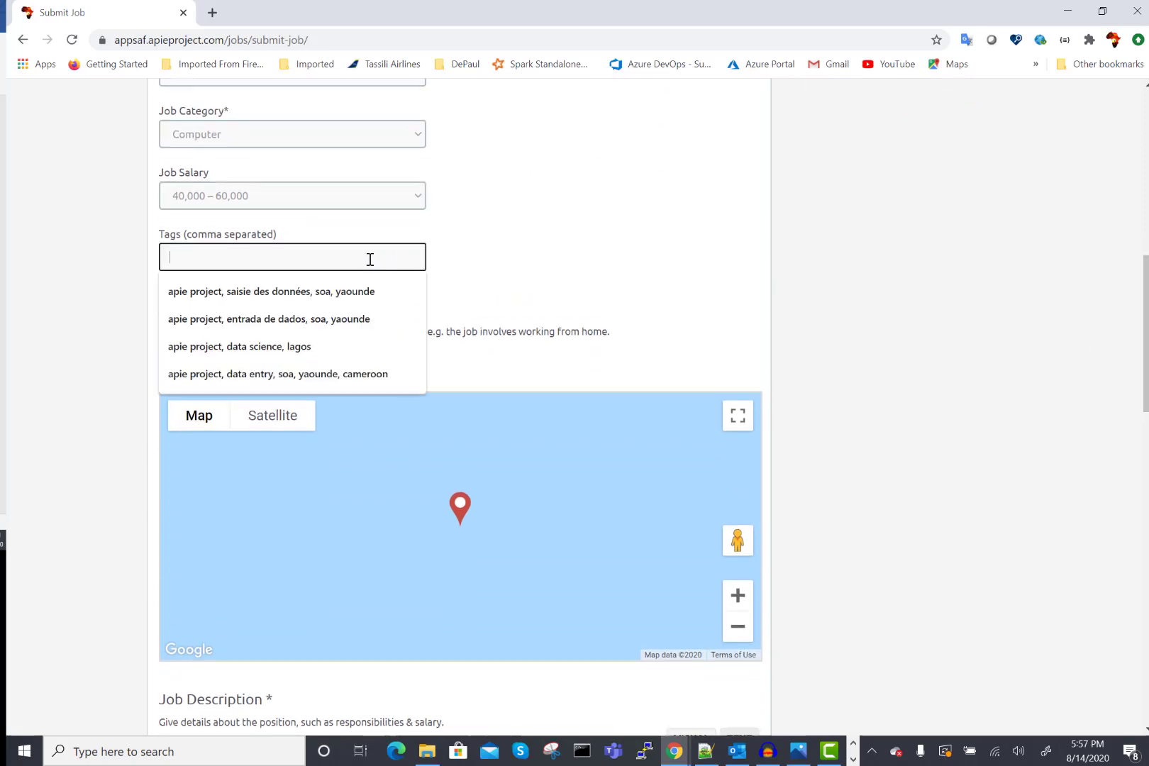
left_click(336, 375)
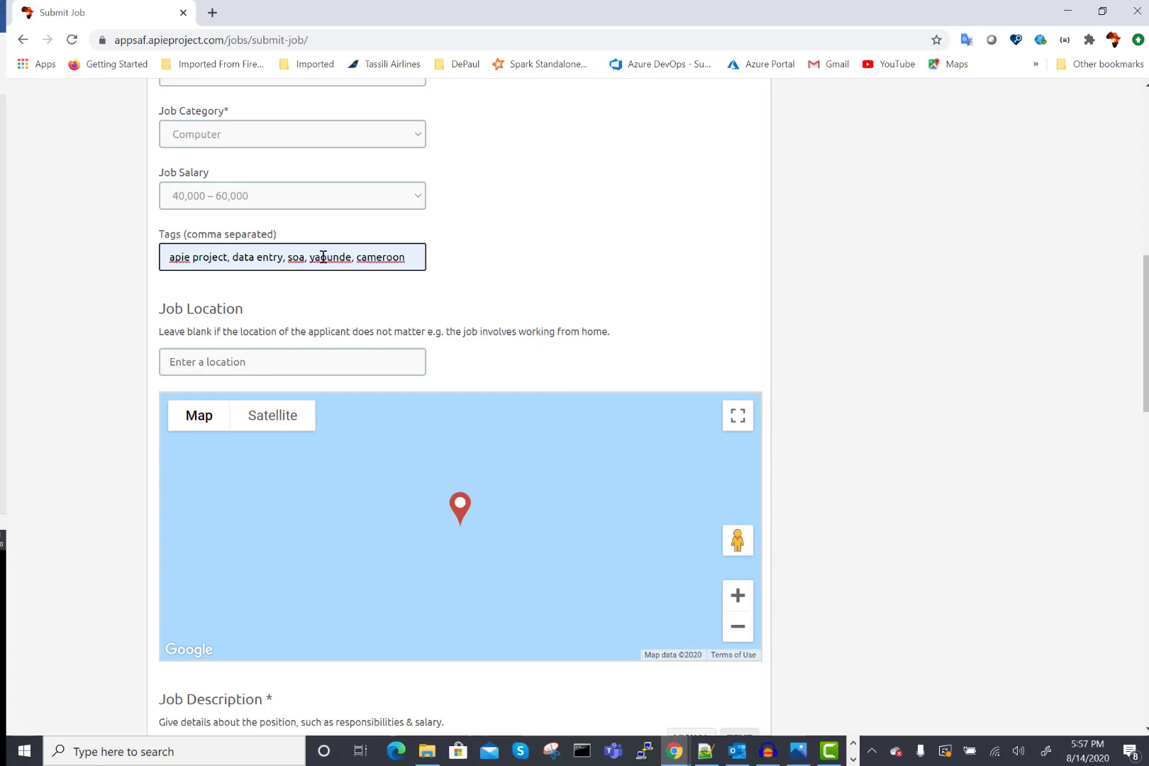
- Search the job location for Soa and choose the suggested Soa Centre in Yaounde, Cameroon
left_click(264, 363)
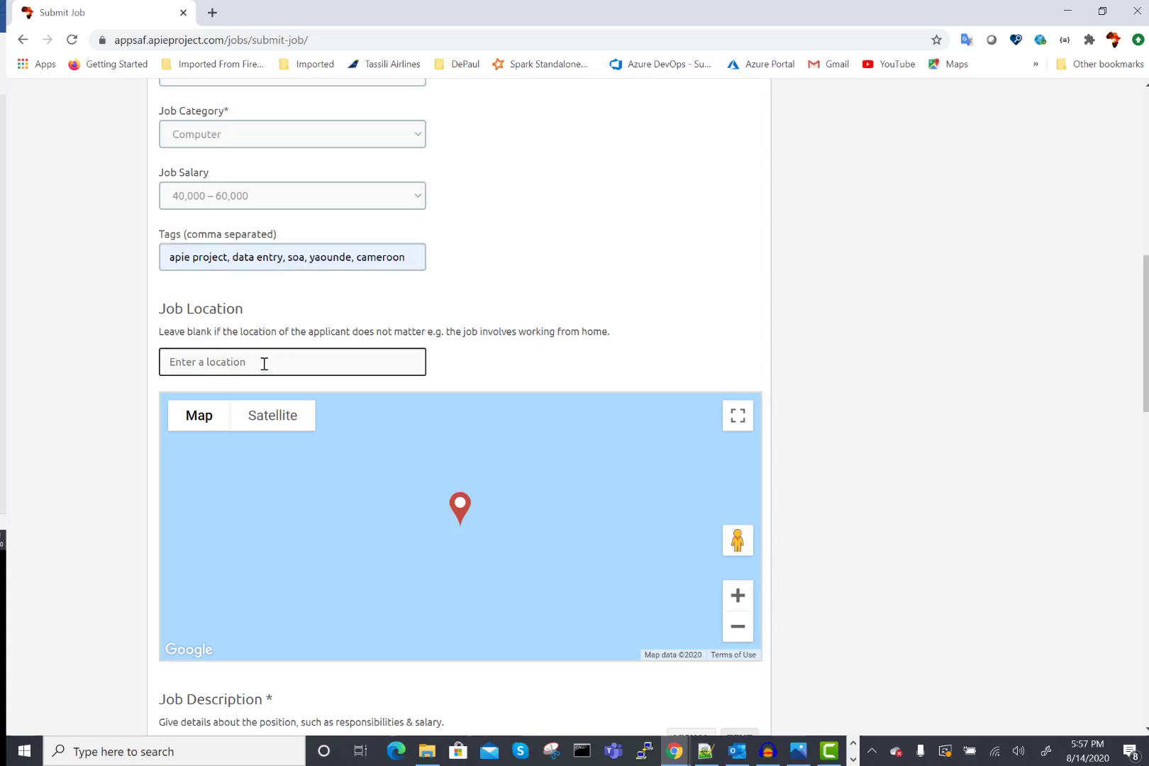
type("so")
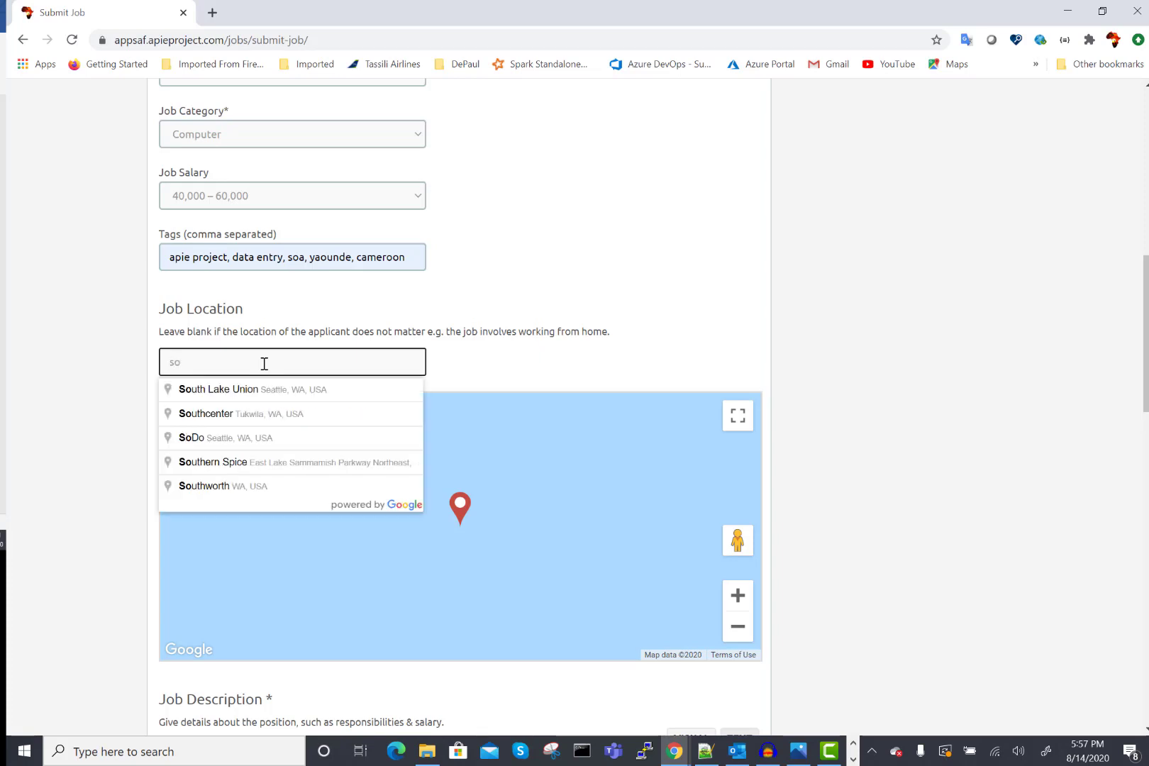
type("a")
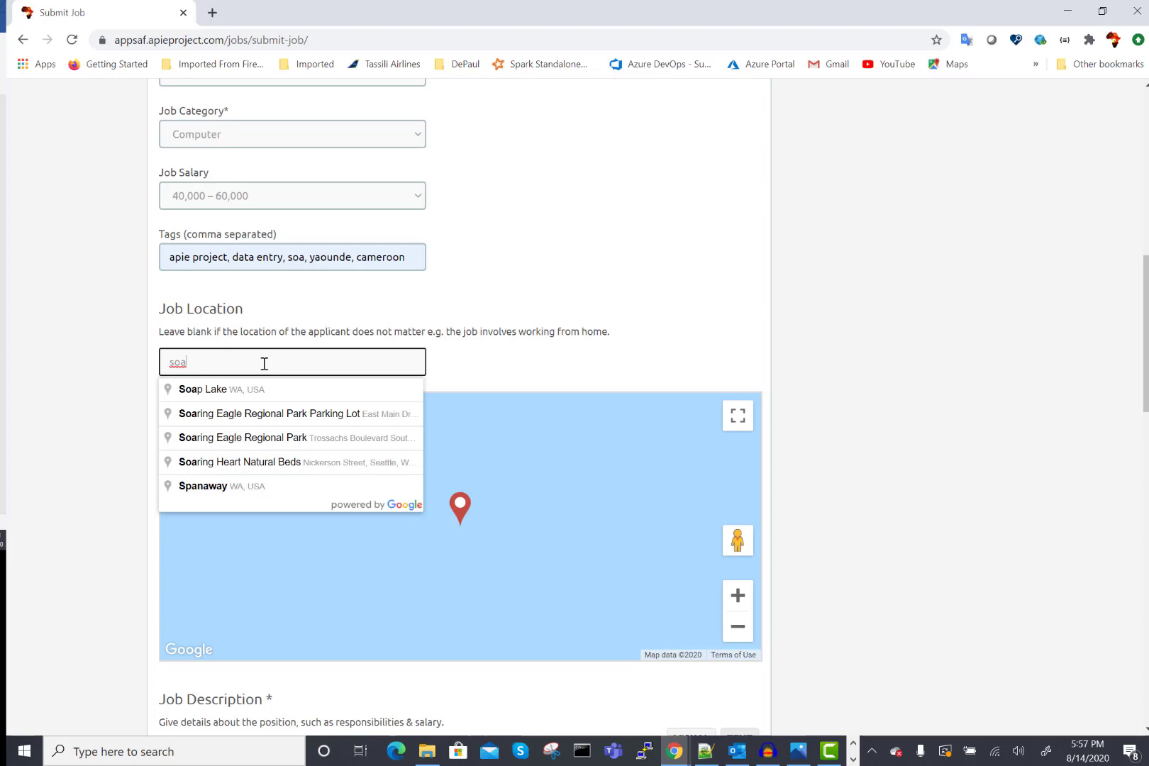
type("yahou")
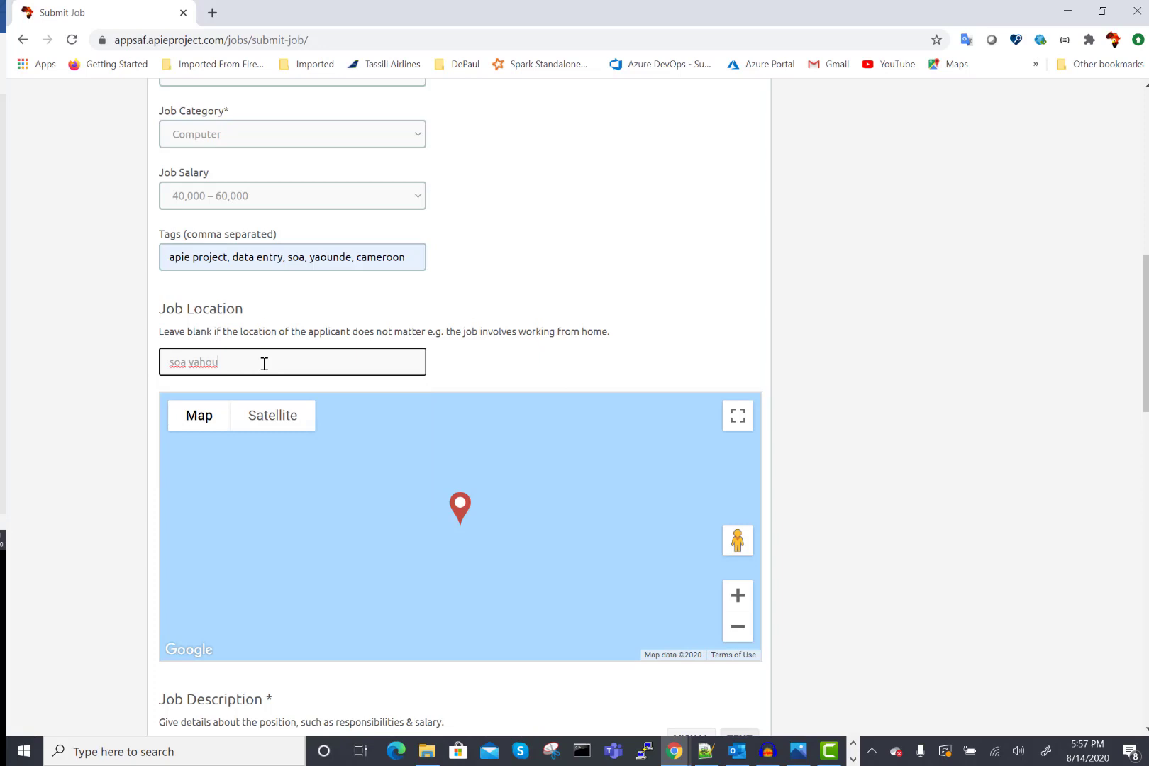
key("BackSpace")
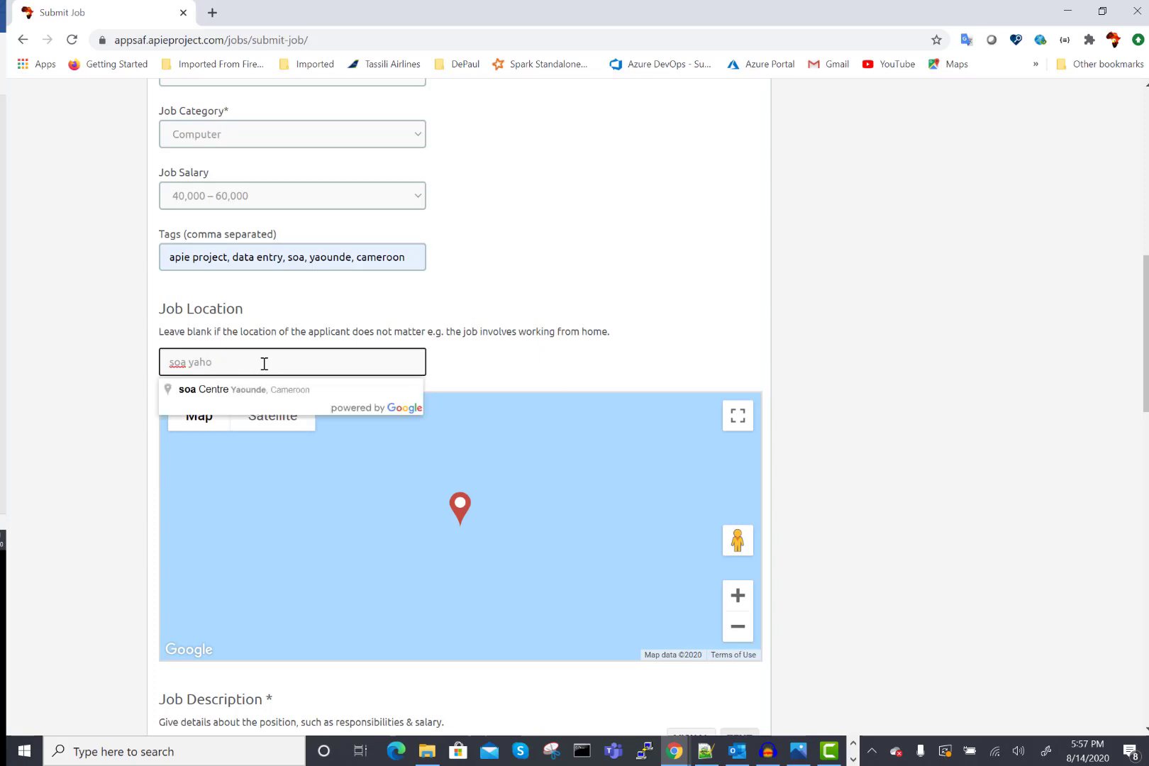
left_click(249, 391)
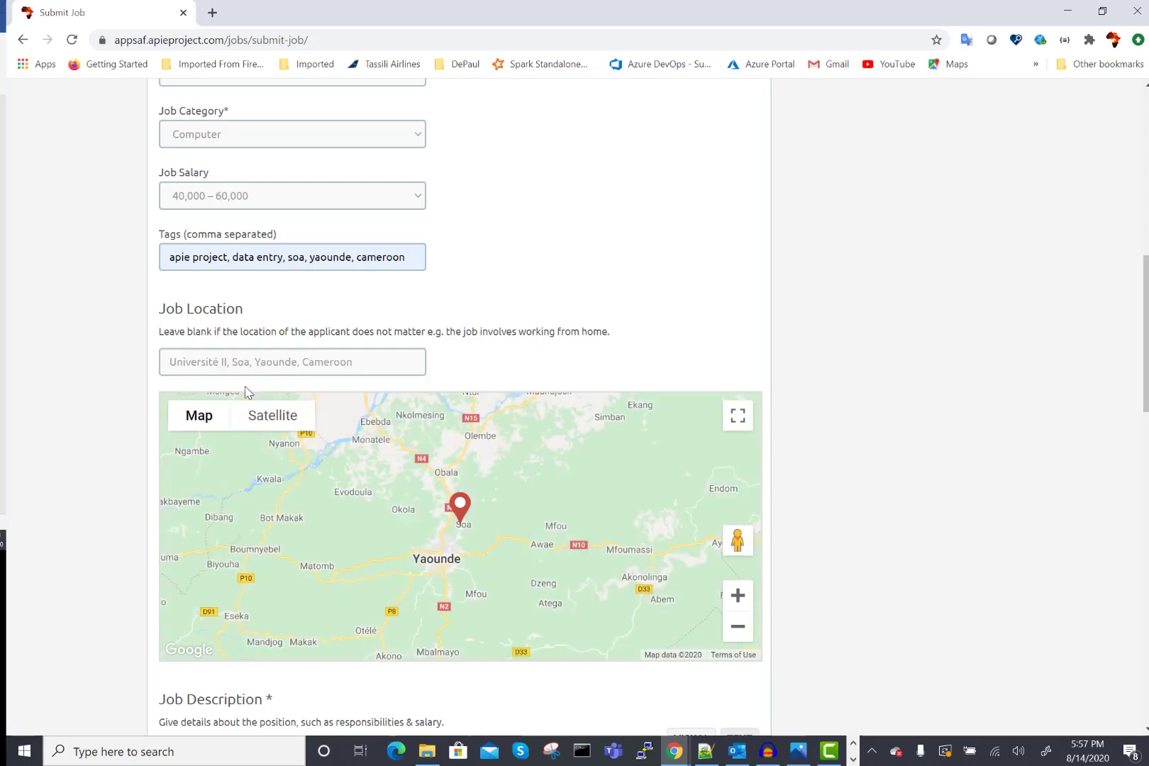
left_click_drag(233, 362, 166, 367)
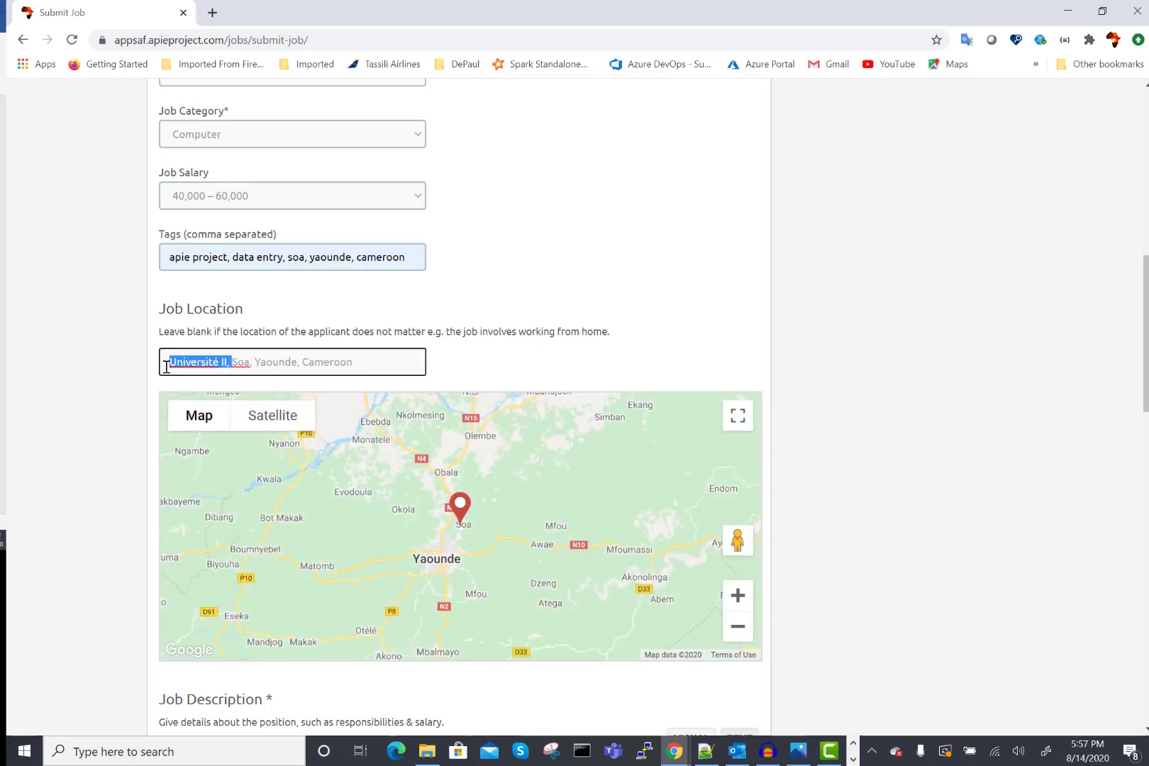
key("BackSpace")
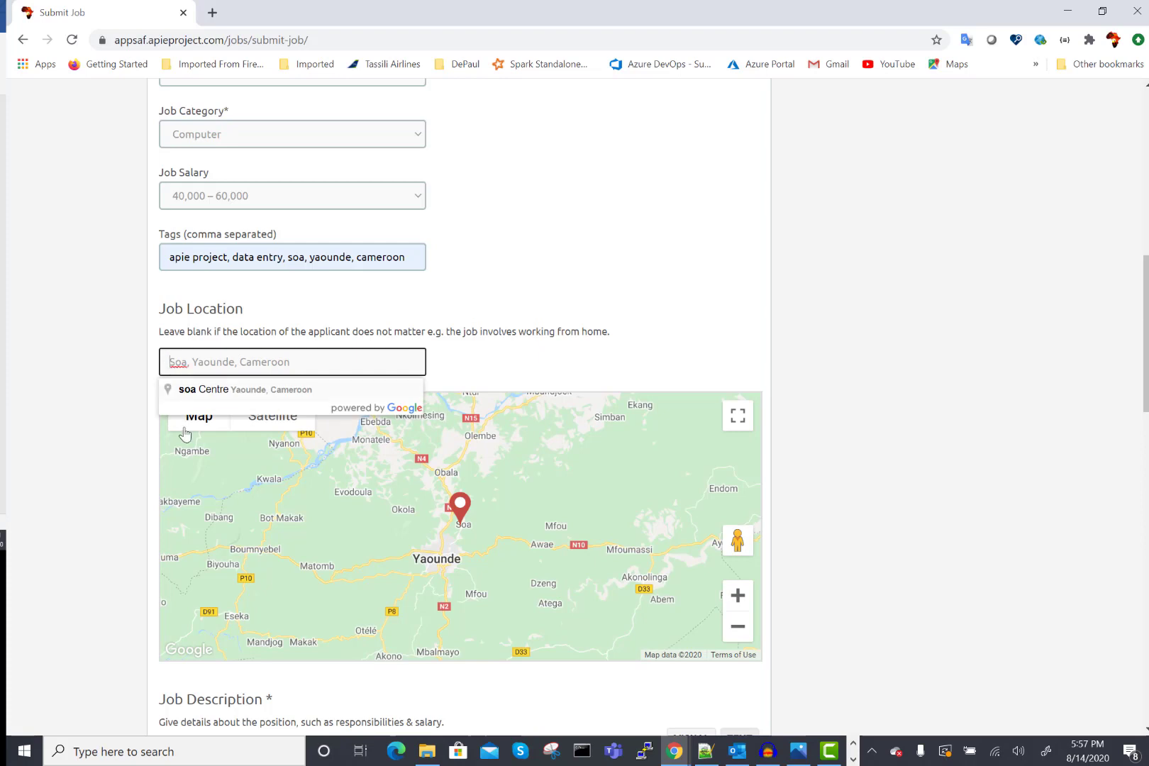
left_click(217, 399)
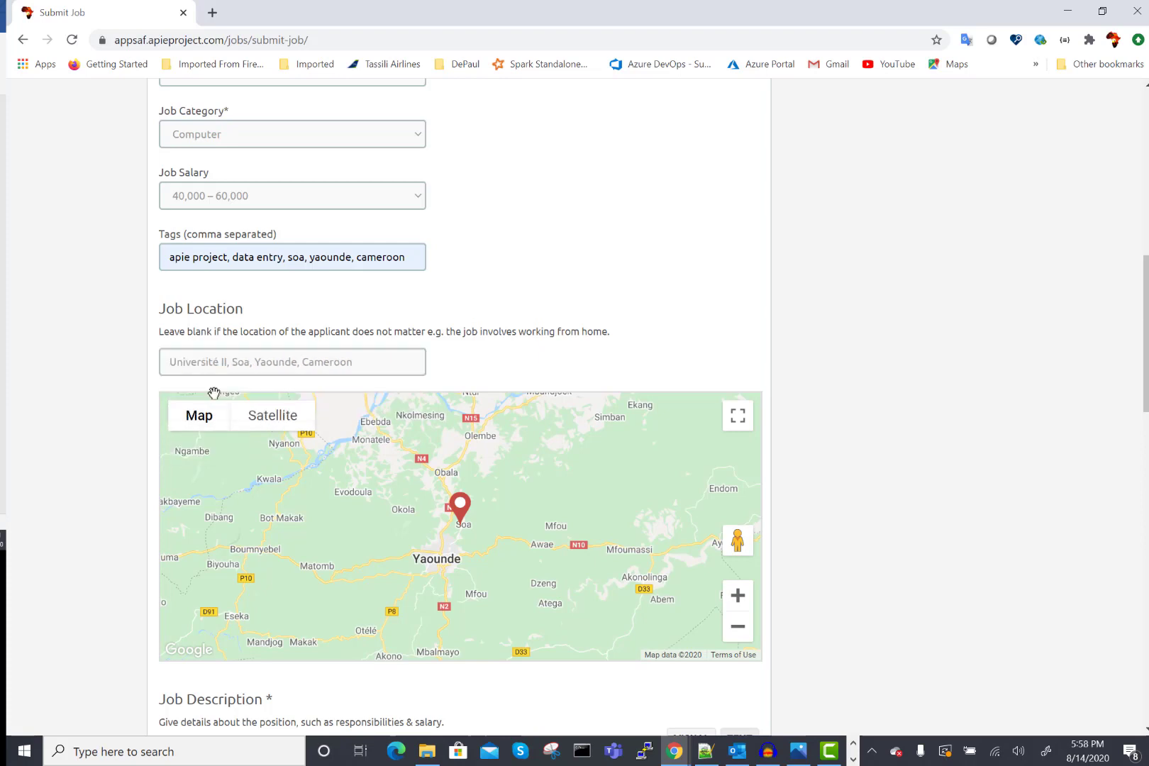
- Remove "Université II," from the job location so that it reads "Soa, Yaounde, Cameroon"
left_click_drag(236, 364, 128, 370)
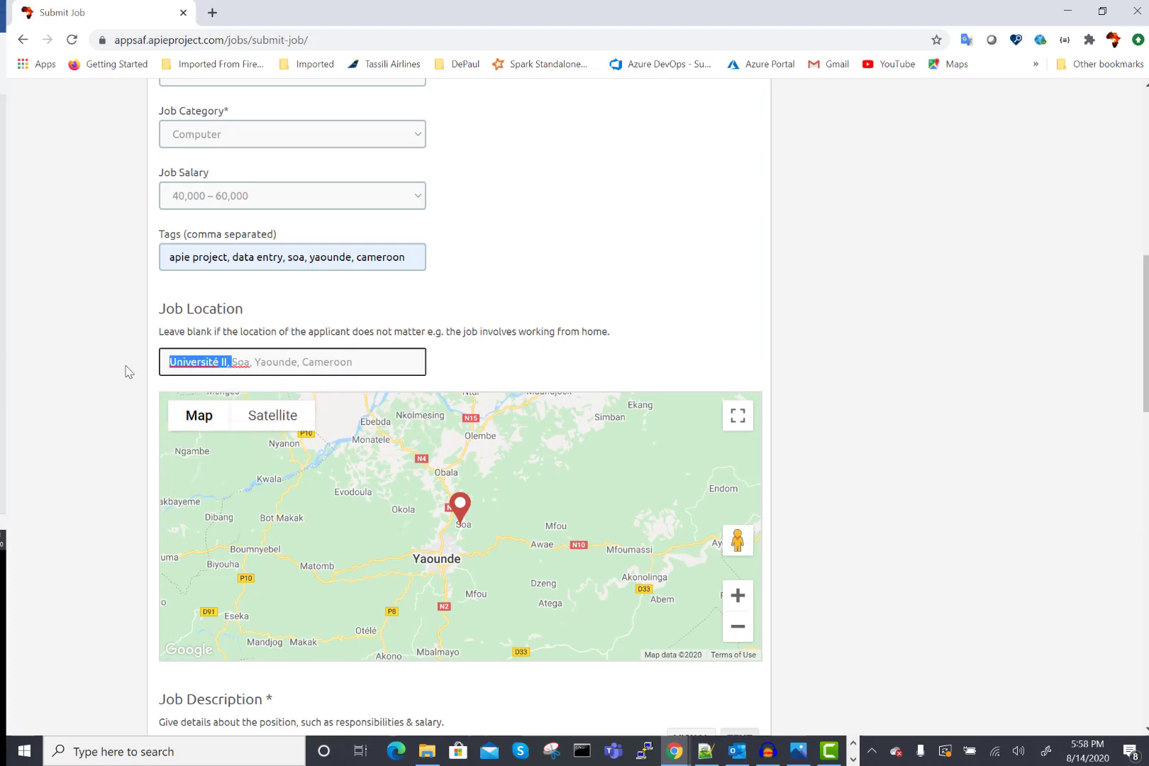
key("BackSpace")
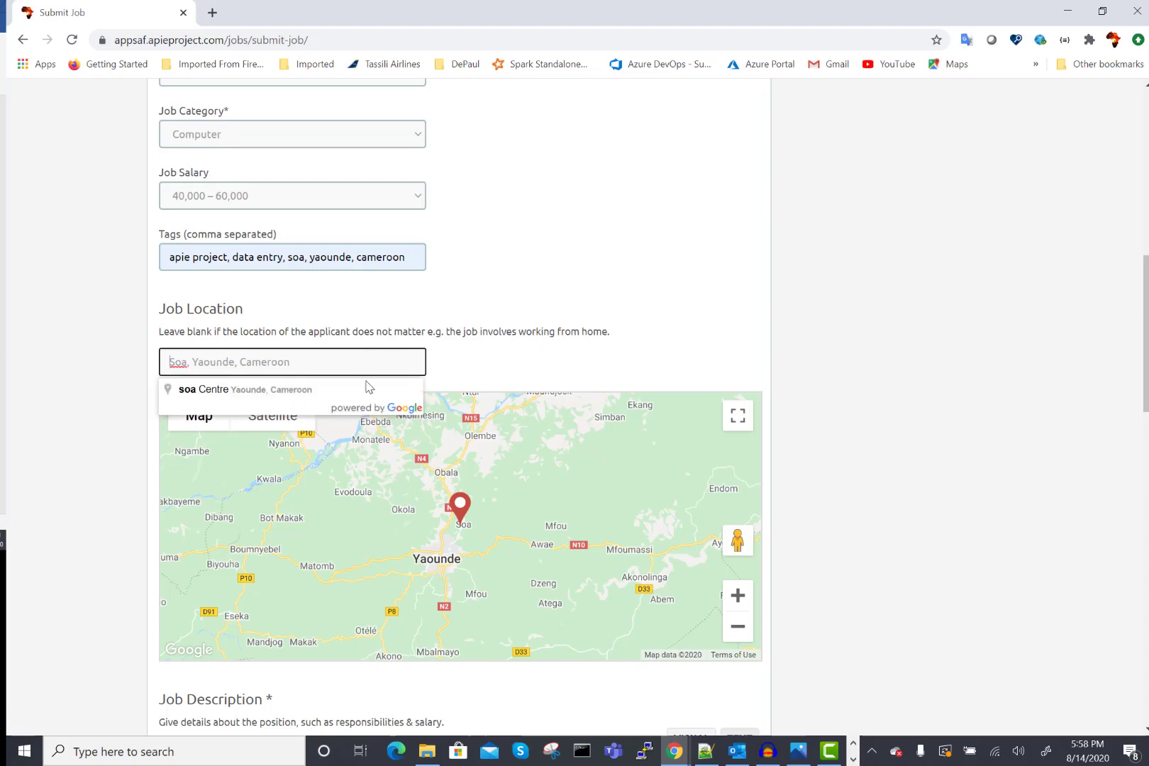
left_click(544, 371)
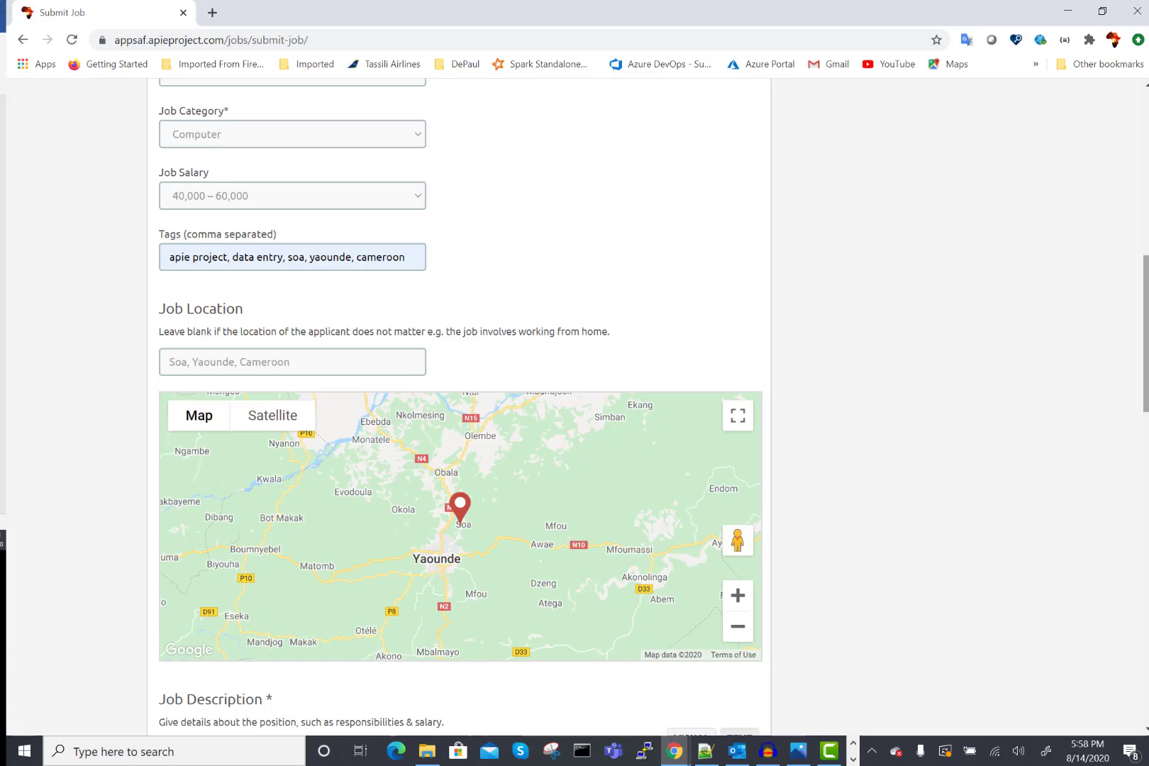
- Fill in the job description with APIE PROJECT's offer for four French-speaking and four English-speaking students: data entry, at least a year, 25 CFA per entry
scroll(1145, 333, "down", 2)
scroll(1146, 333, "down", 5)
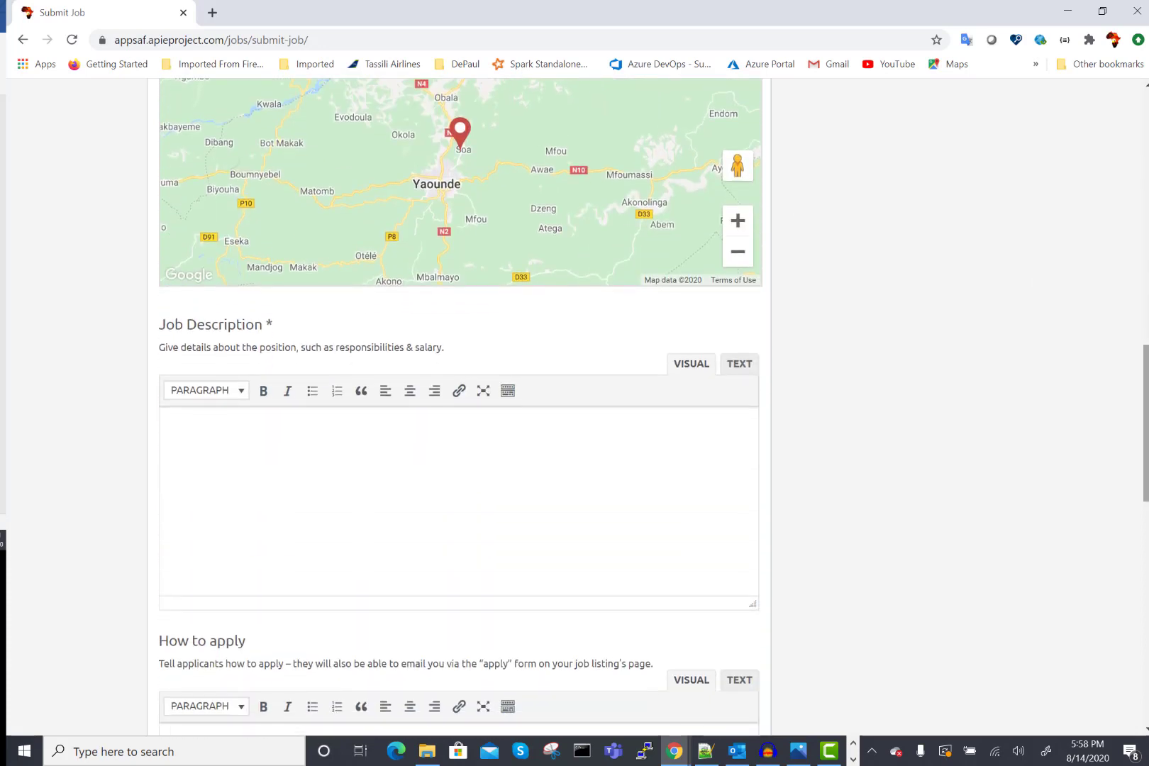
left_click(467, 465)
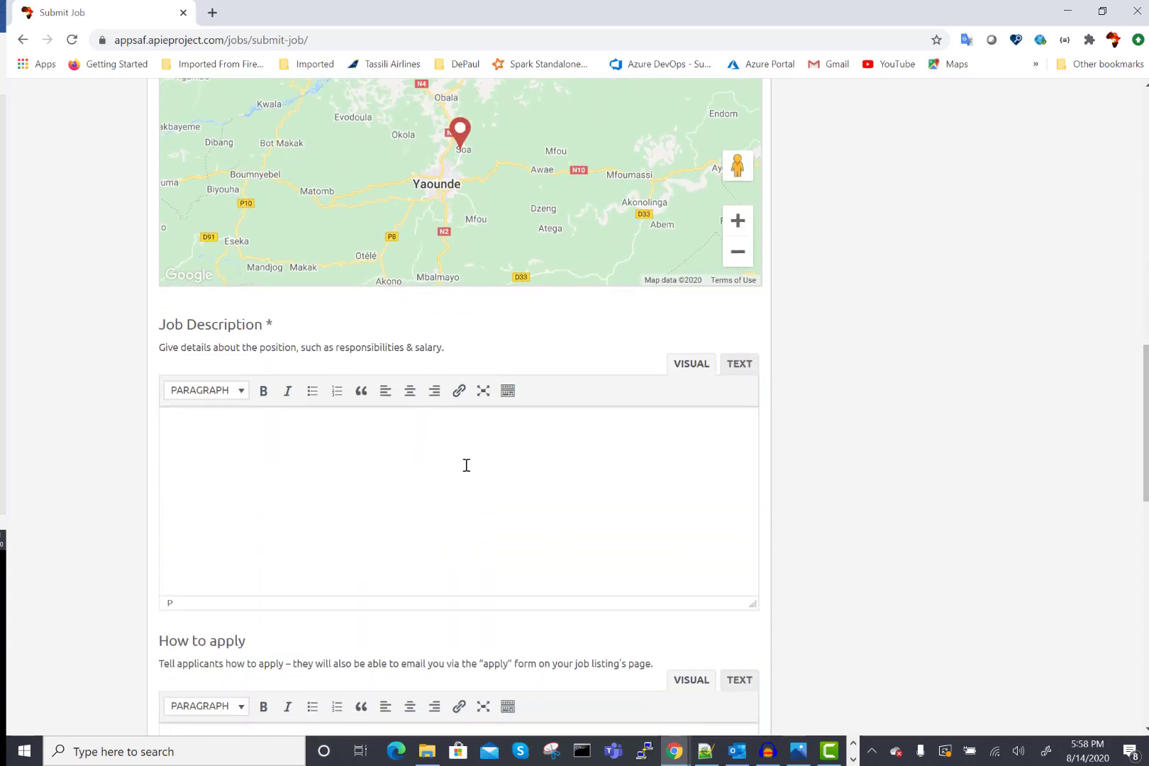
scroll(1131, 349, "up", 6)
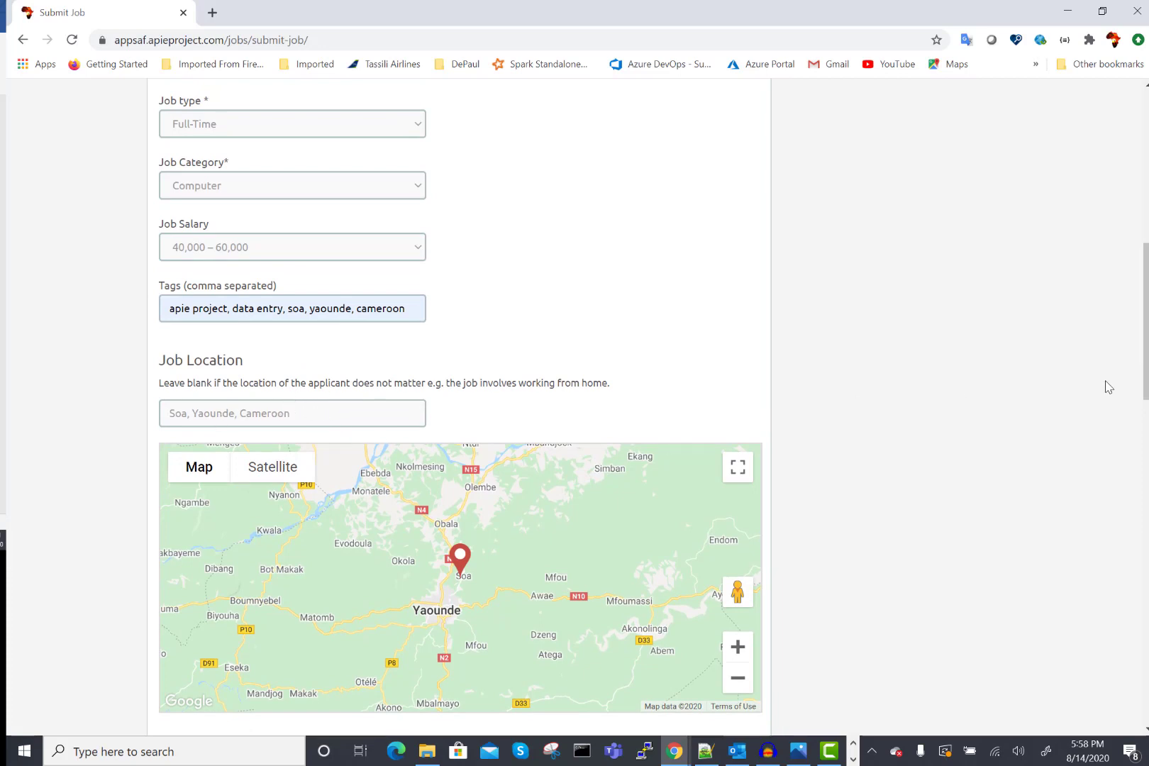
left_click_drag(1144, 357, 1140, 404)
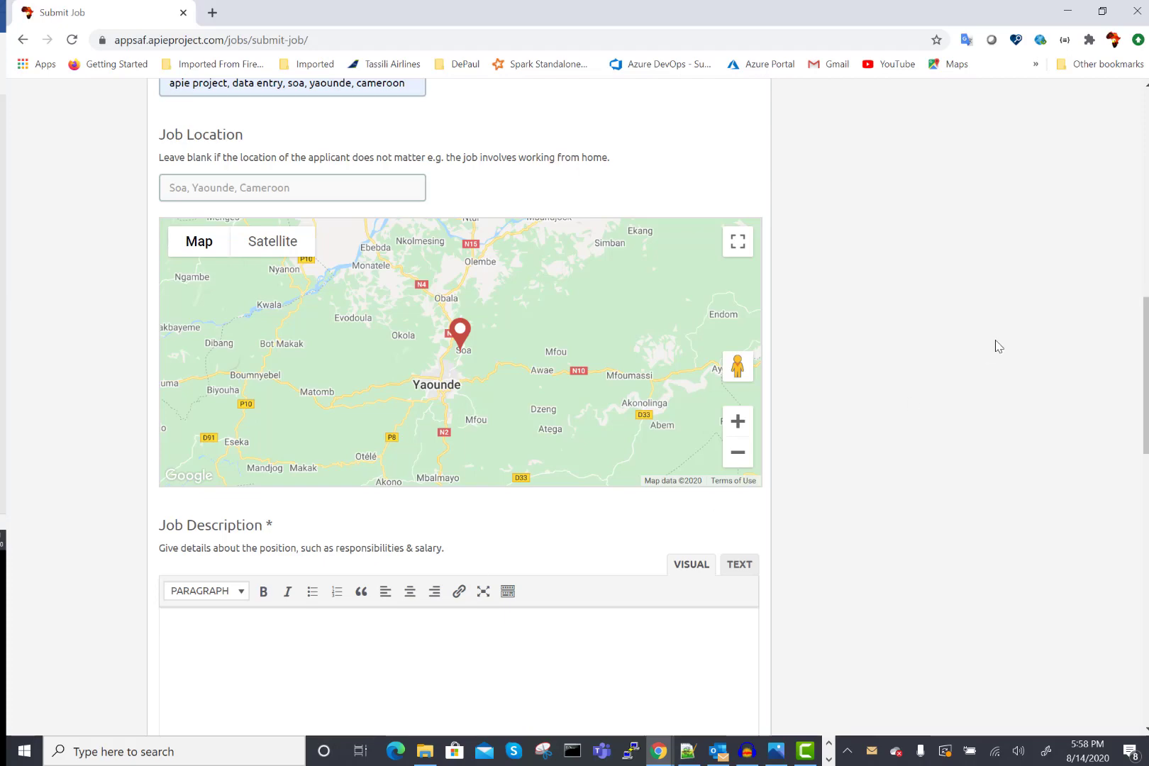
scroll(1146, 376, "down", 7)
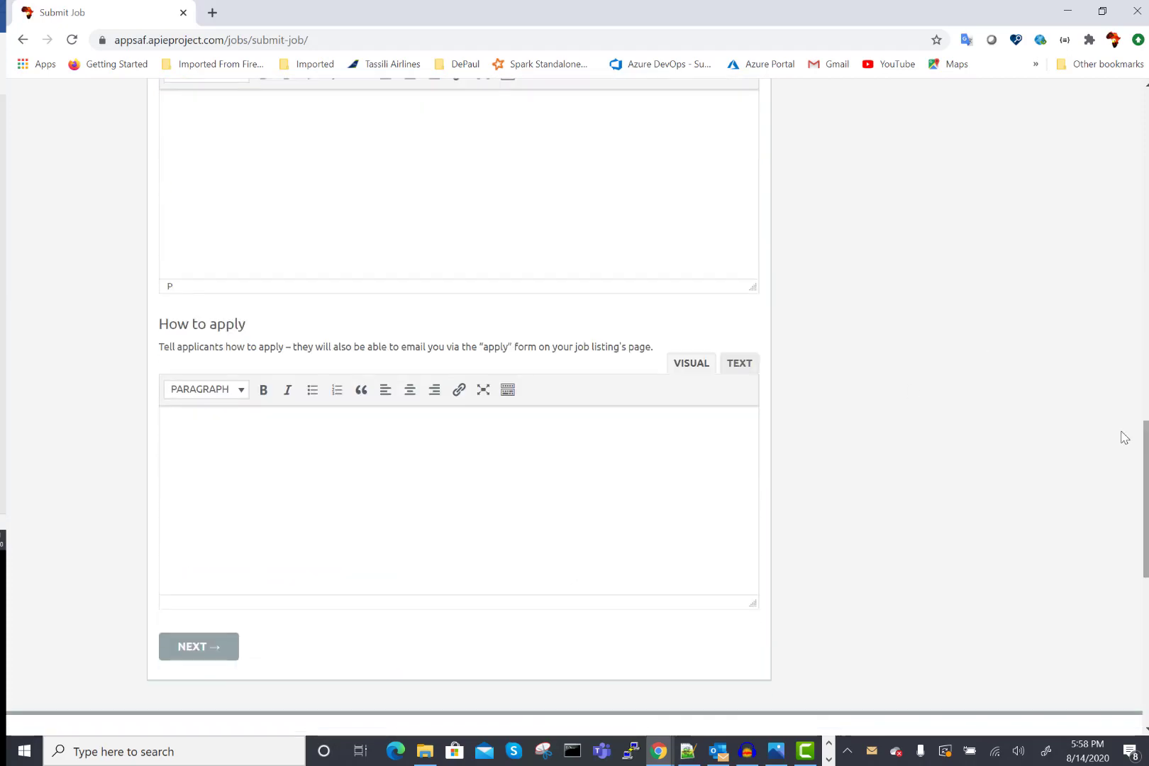
scroll(1142, 447, "up", 2)
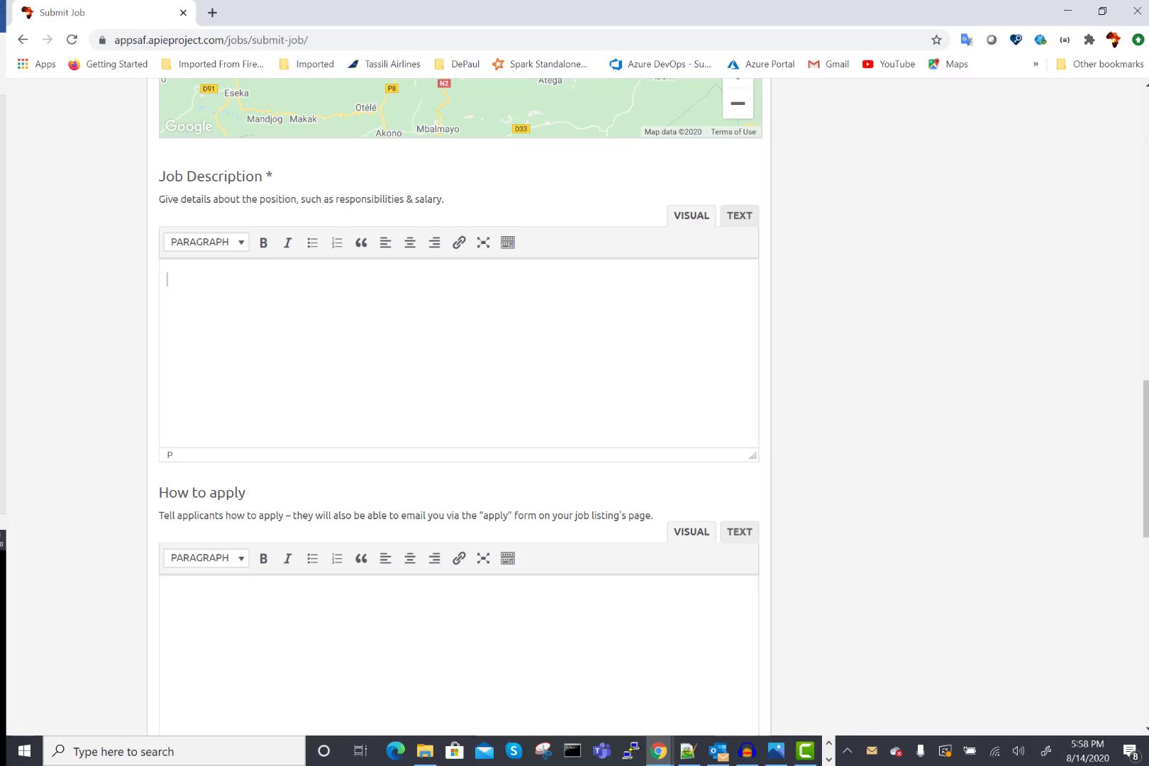
key("alt+Tab")
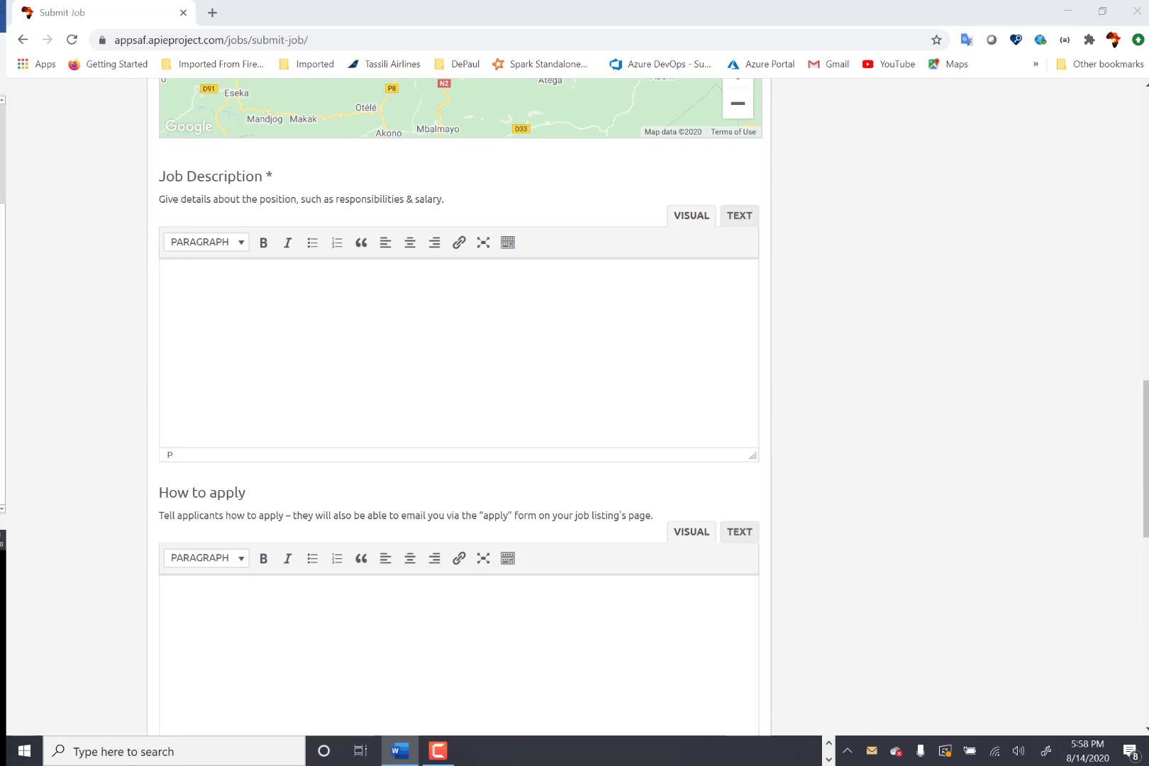
left_click(310, 363)
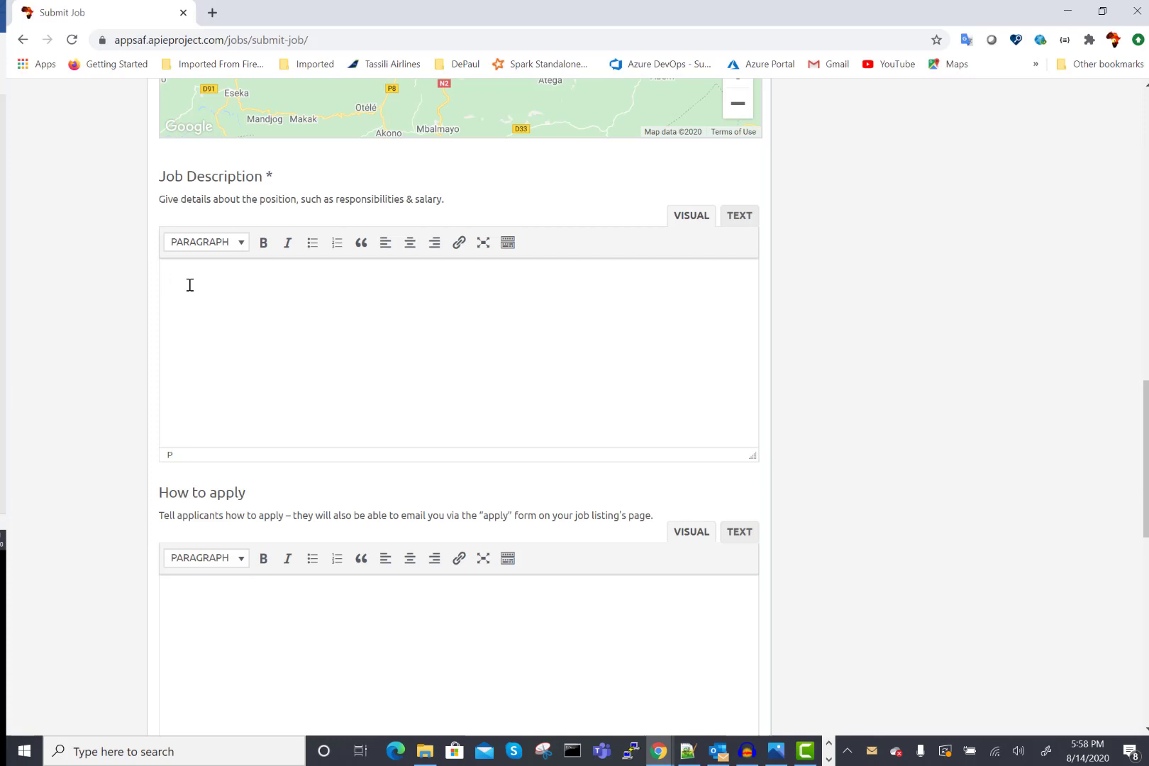
type("The non-for-profit APIE PROJECT is looking to hire 4(four) French speaking and 4(Four) English speaking students for a data entry job that will last at least a year. The job will have flexible hours and all the necessary materiel will be provided. The pay will be 25 CFA per entry; which will amount to 1,250 CFA daily and 6,250 CFA weekly. This amount can be higher for individuals performing beyond the minimum daily threshold.")
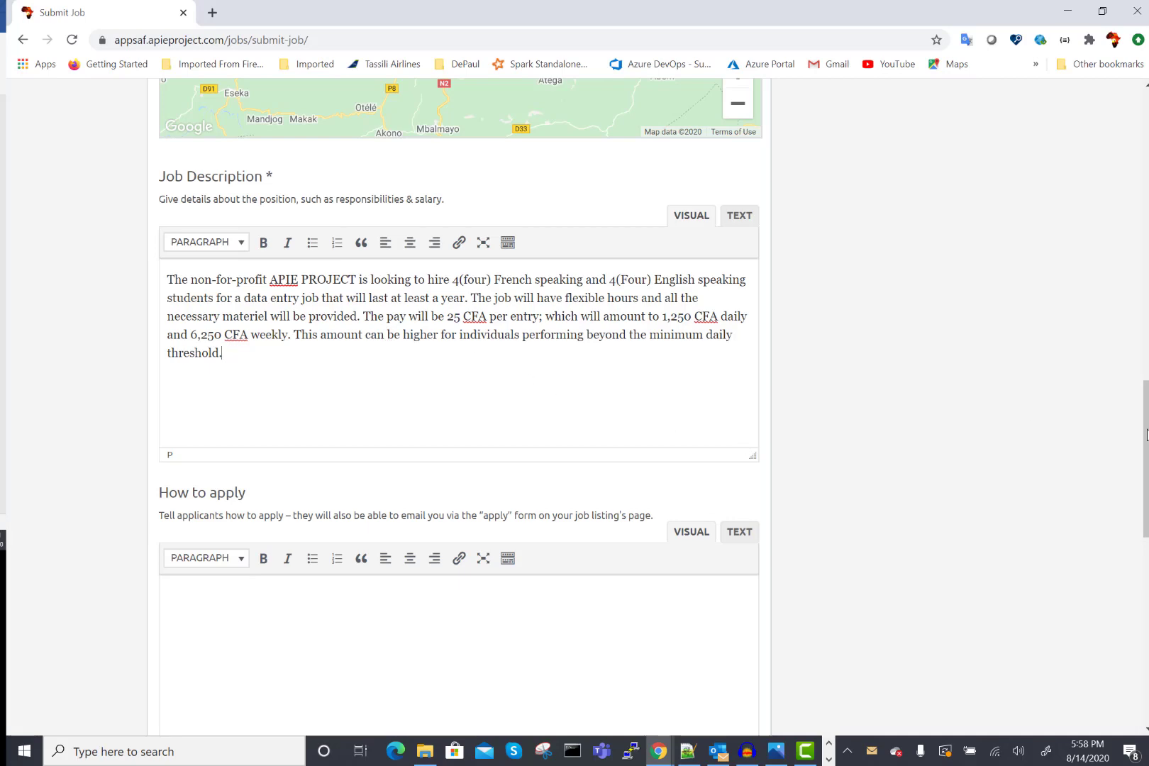
- Leave the How to apply instructions empty and continue from the job details to the listing preview
scroll(671, 649, "down", 6)
scroll(673, 567, "up", 2)
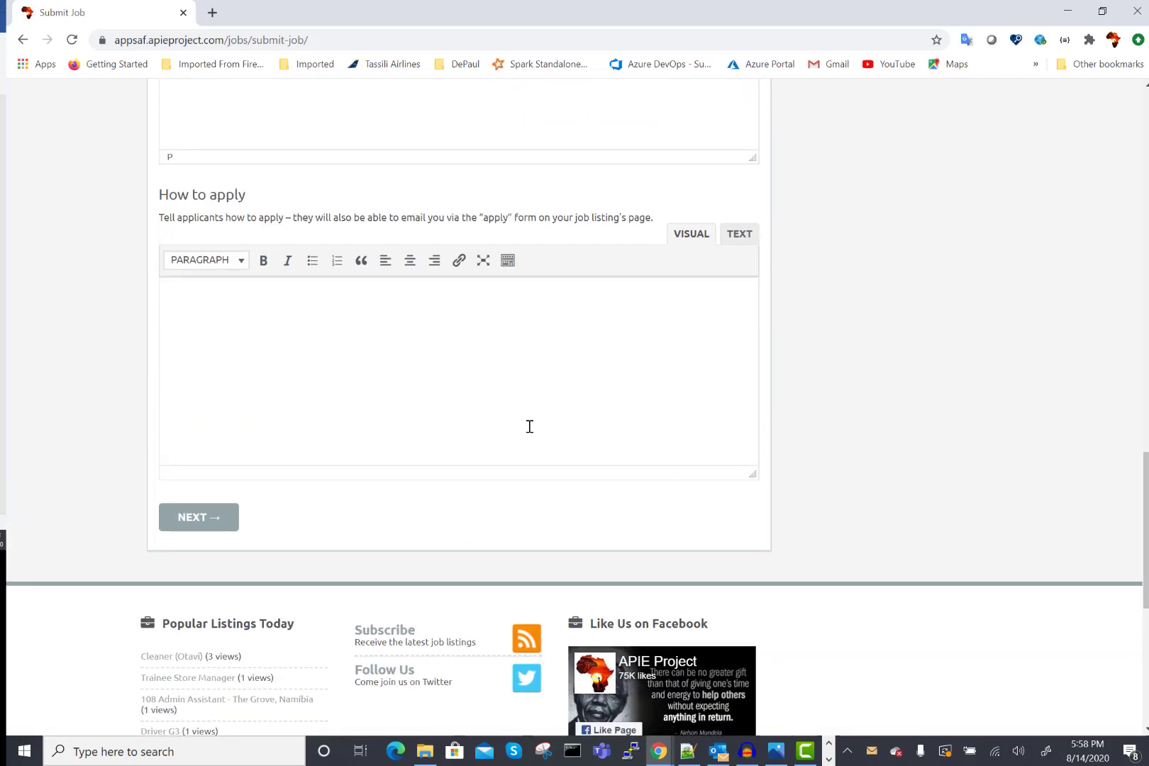
left_click(509, 381)
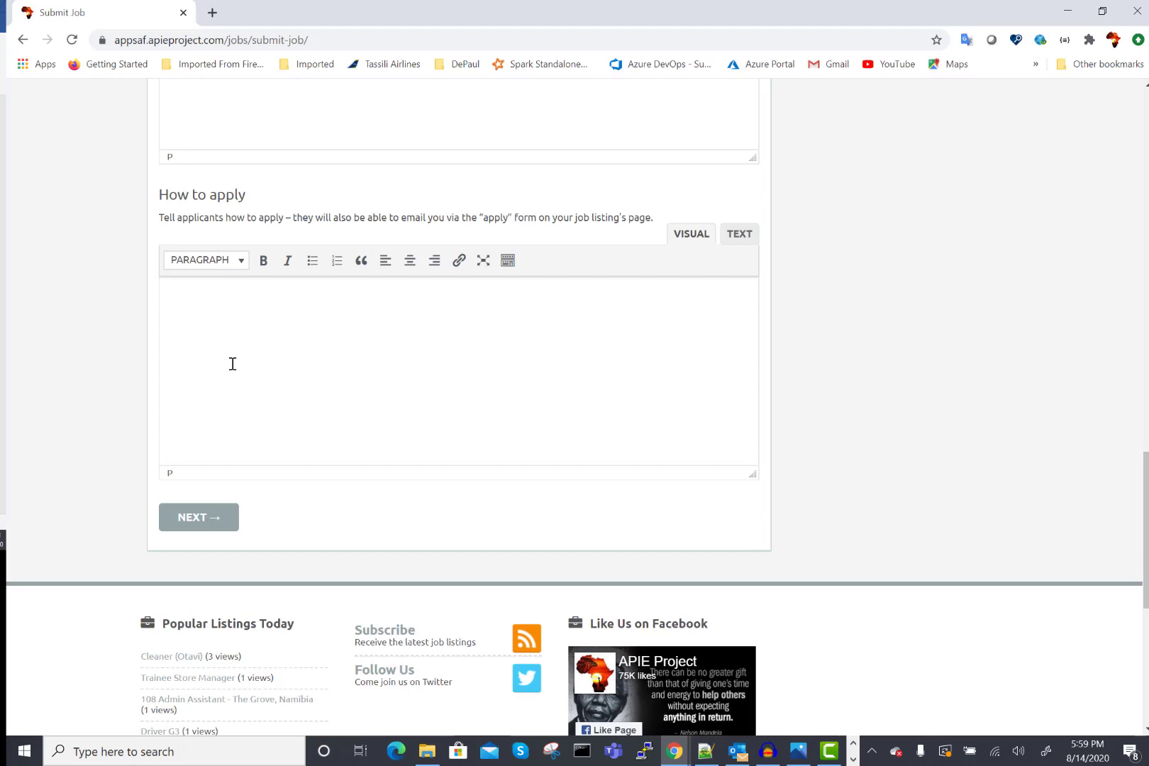
left_click(186, 521)
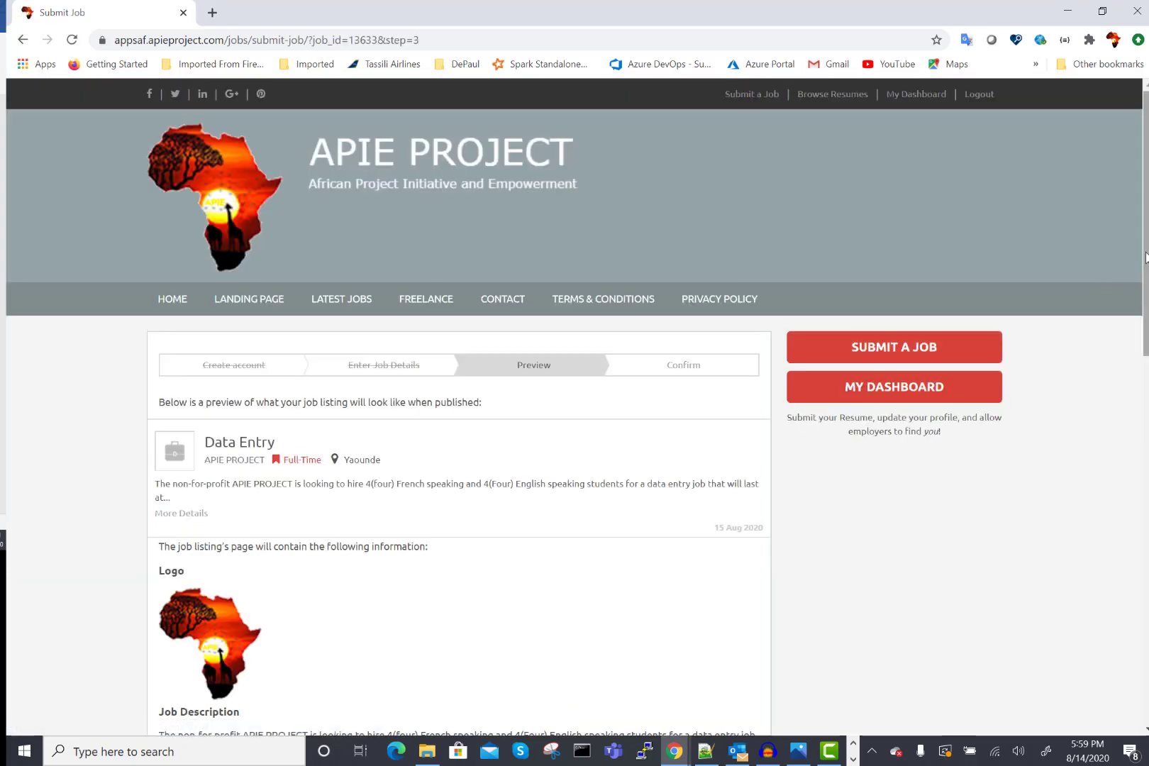
- Review the previewed Data Entry listing, continue to the confirmation stage and confirm the job submission
left_click_drag(1146, 270, 1146, 383)
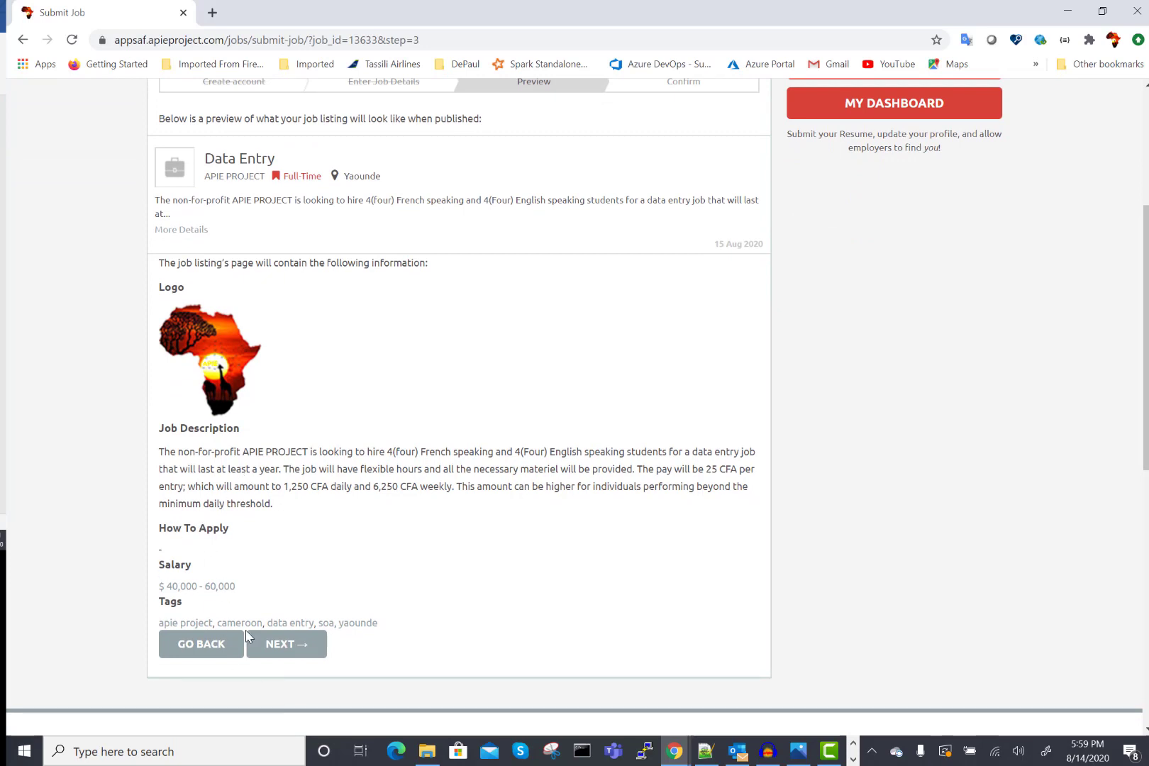
left_click(277, 650)
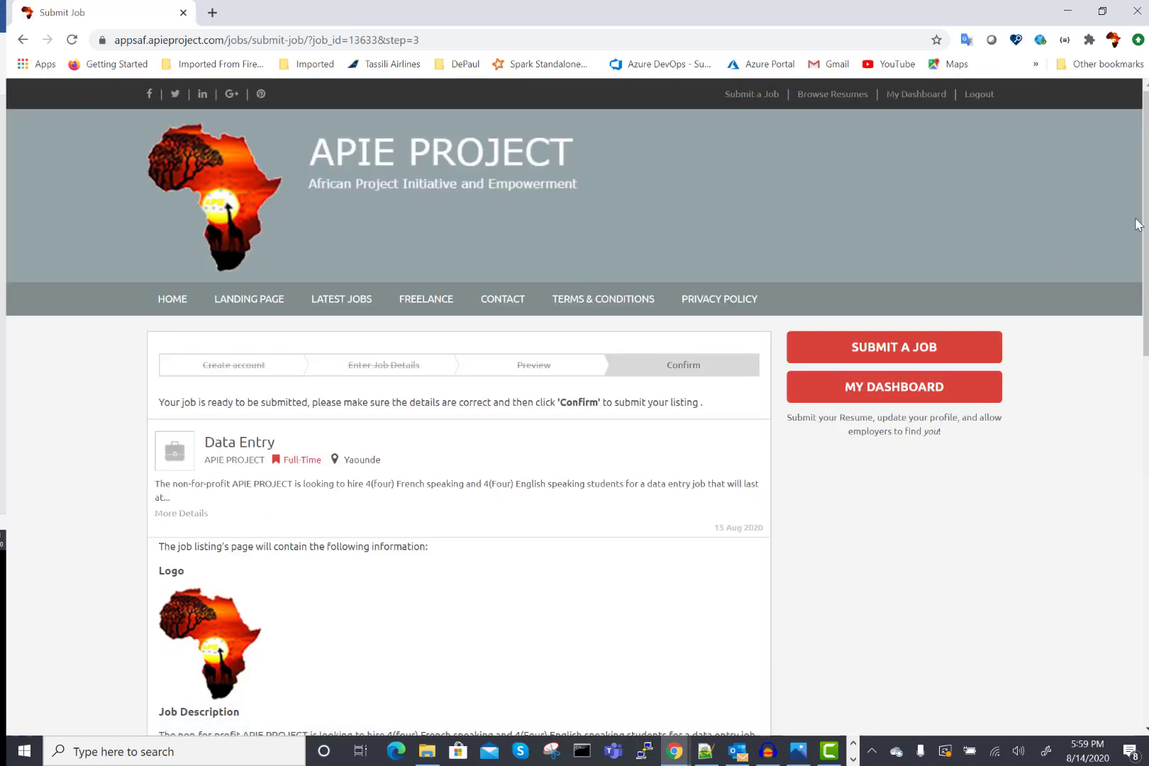
left_click_drag(1145, 225, 1147, 319)
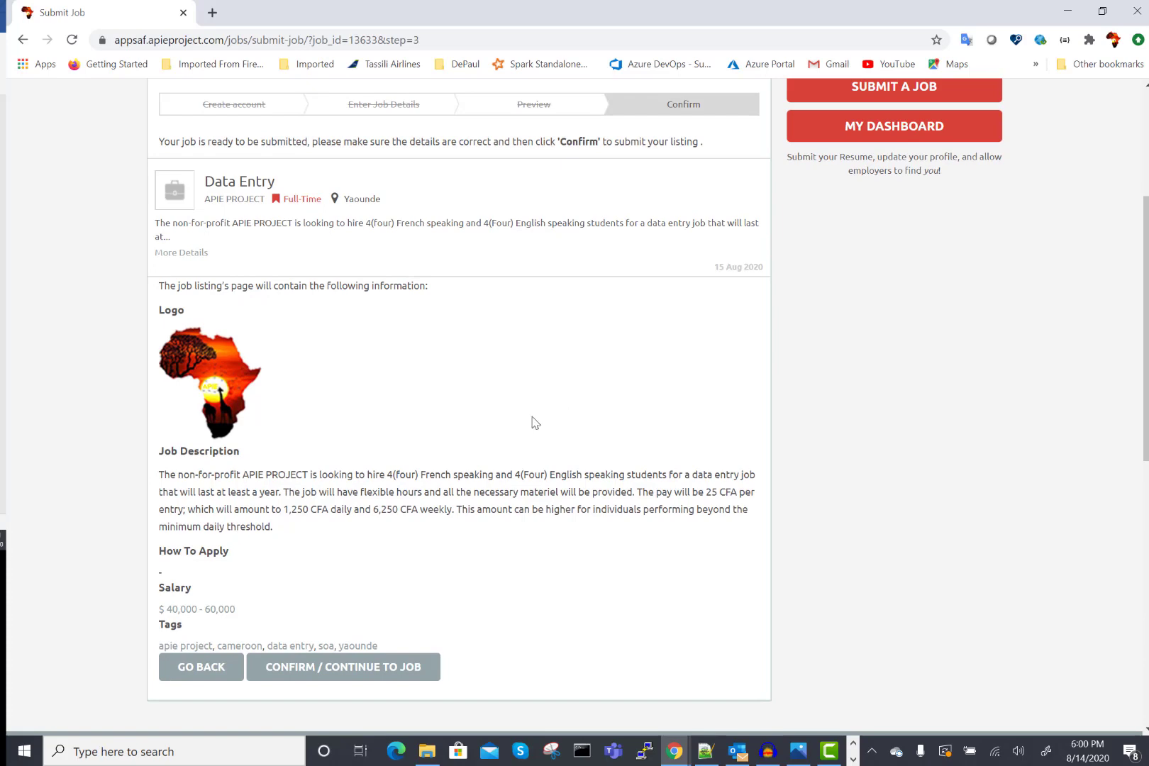
left_click(340, 670)
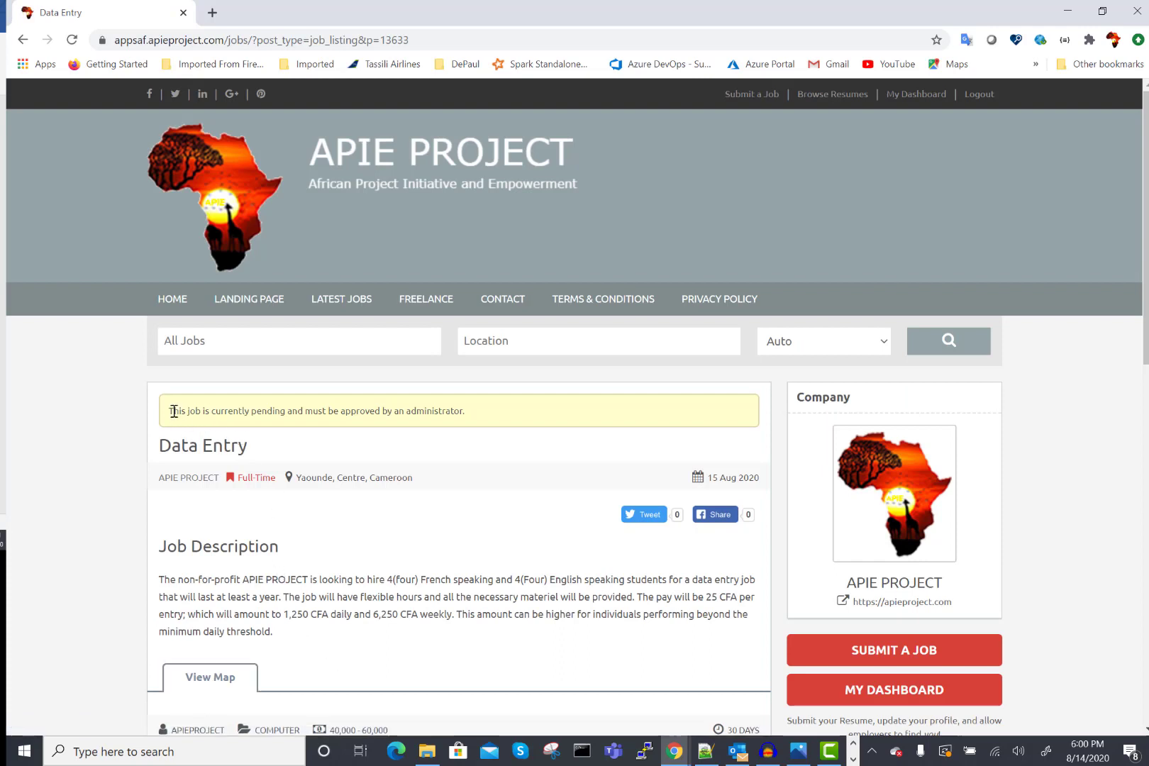
- Highlight the status notice above the title of the submitted Data Entry job
left_click_drag(173, 410, 476, 418)
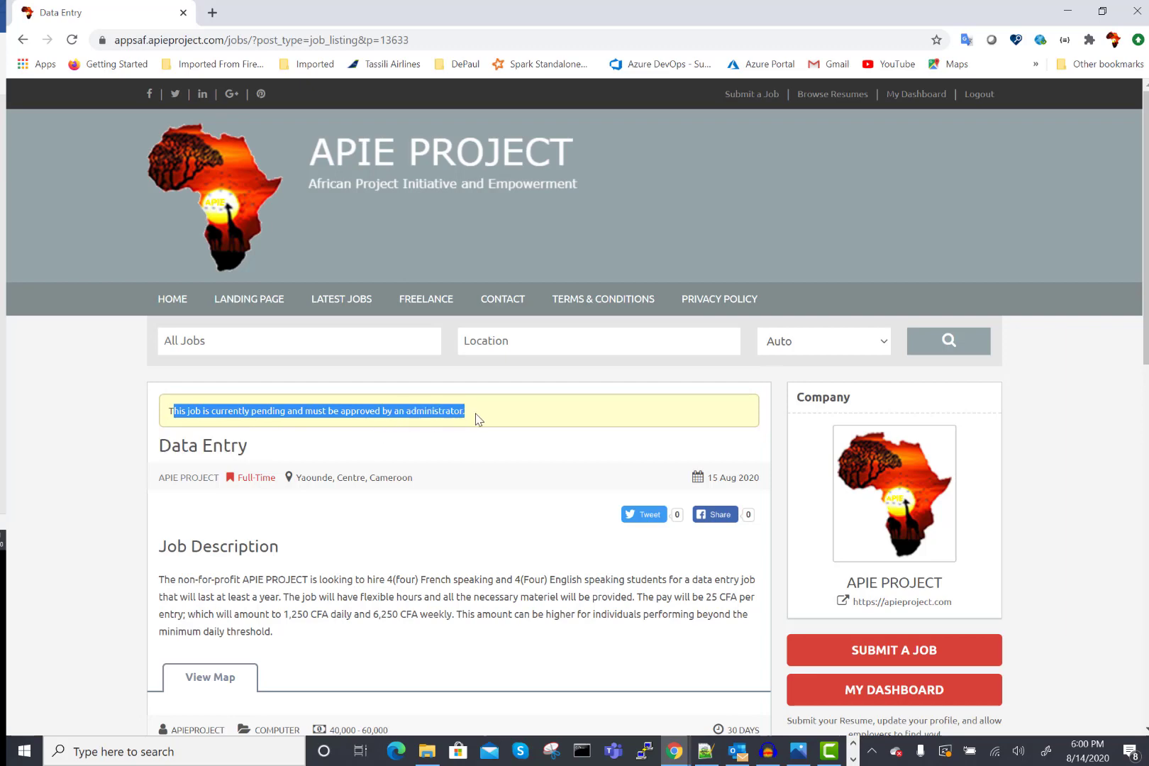
left_click(476, 419)
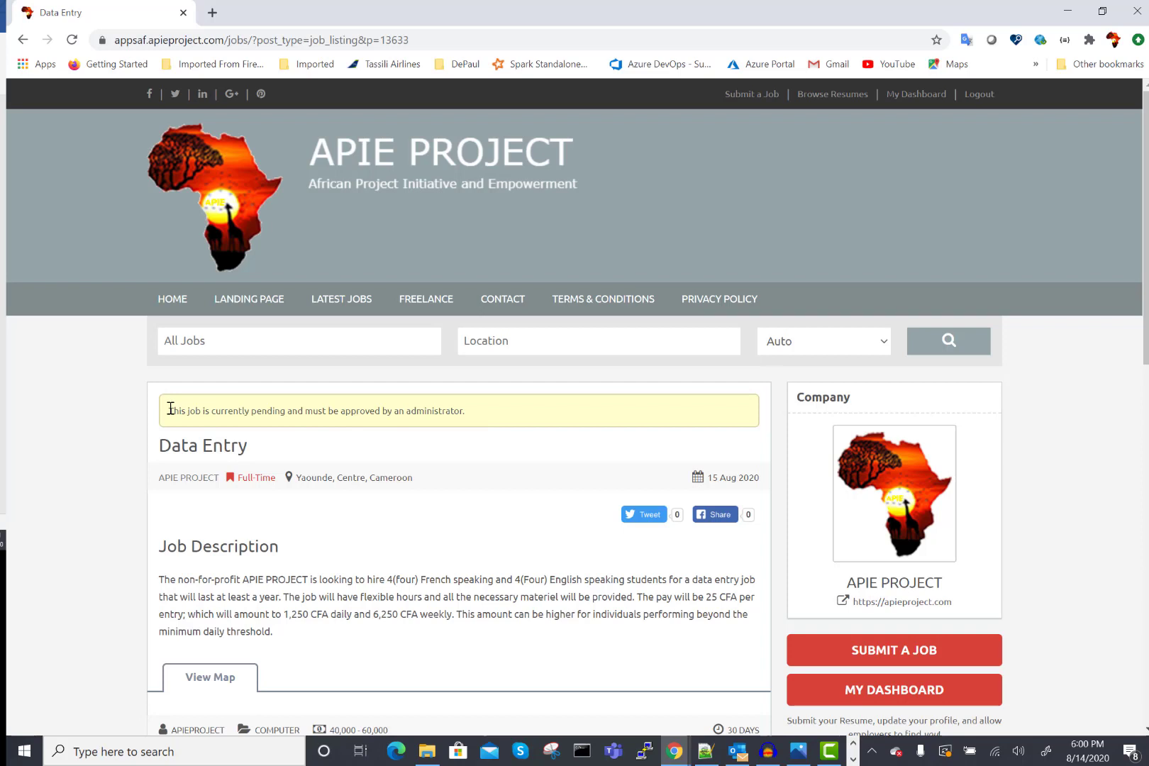
left_click_drag(170, 408, 481, 415)
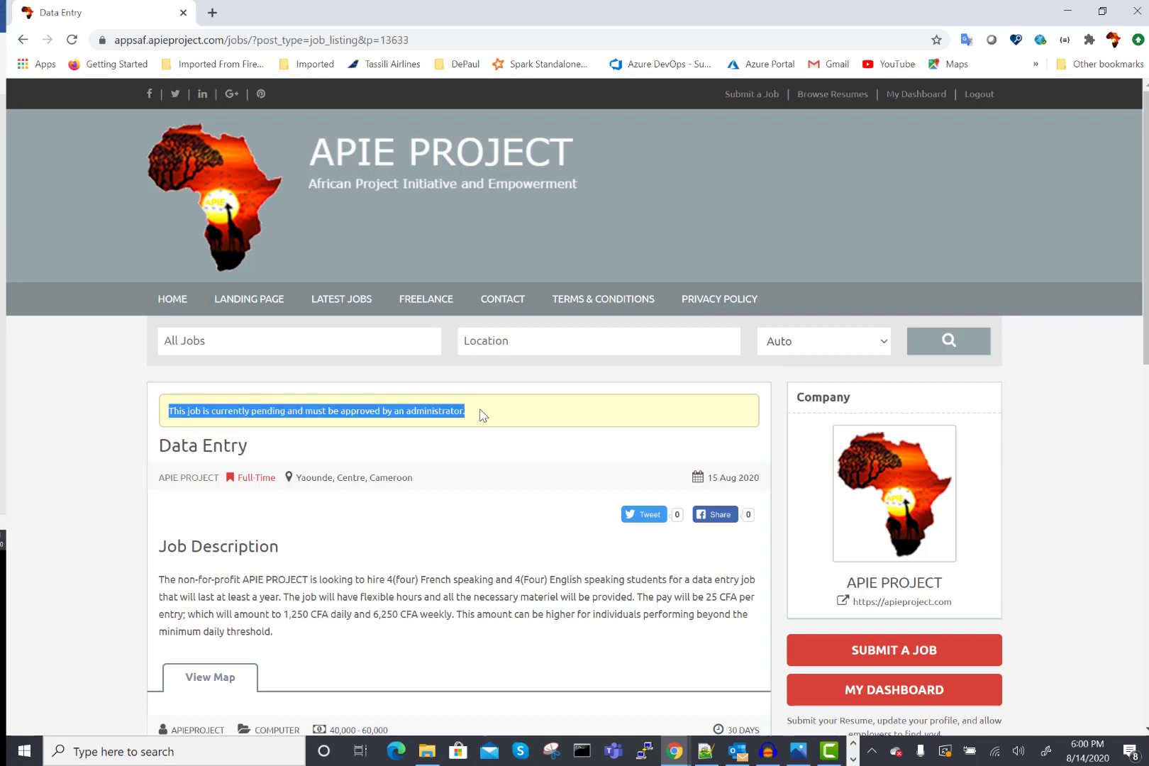
- Switch to Outlook, read the "Your Job Submission" and "New Job Pending Approval" emails in the APIE PROJECT folder, and return to the job page
left_click(738, 752)
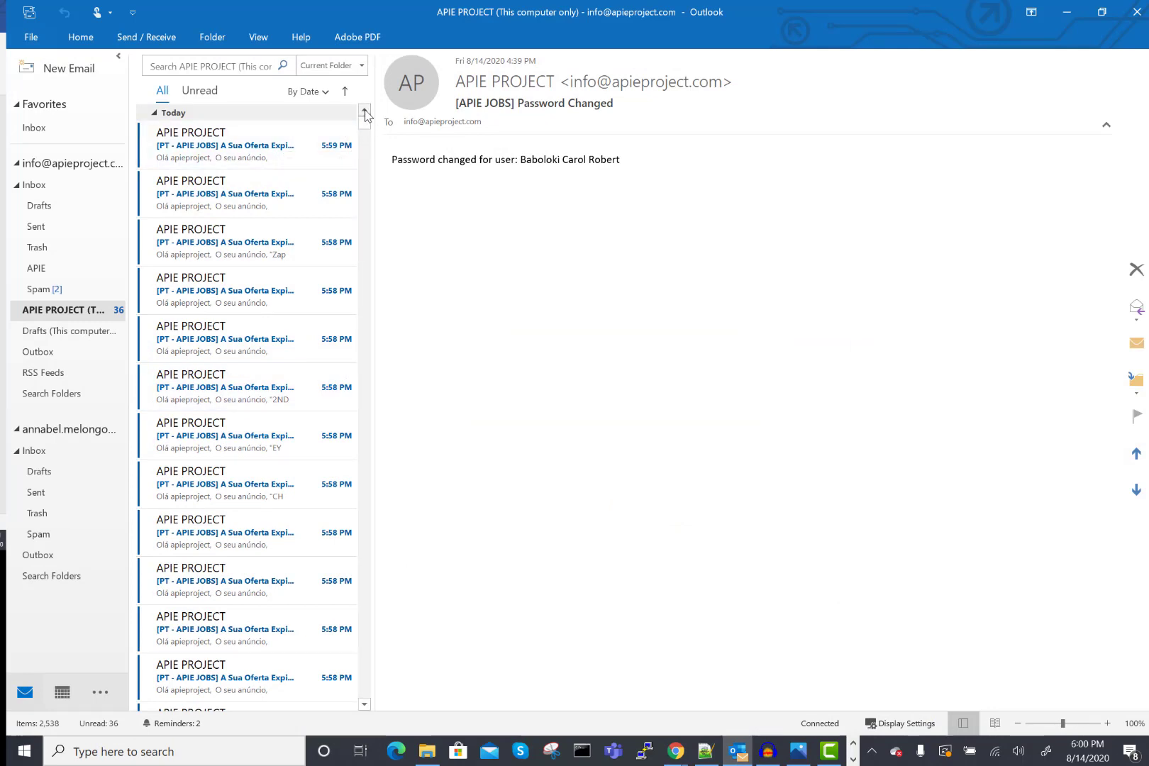
left_click(38, 188)
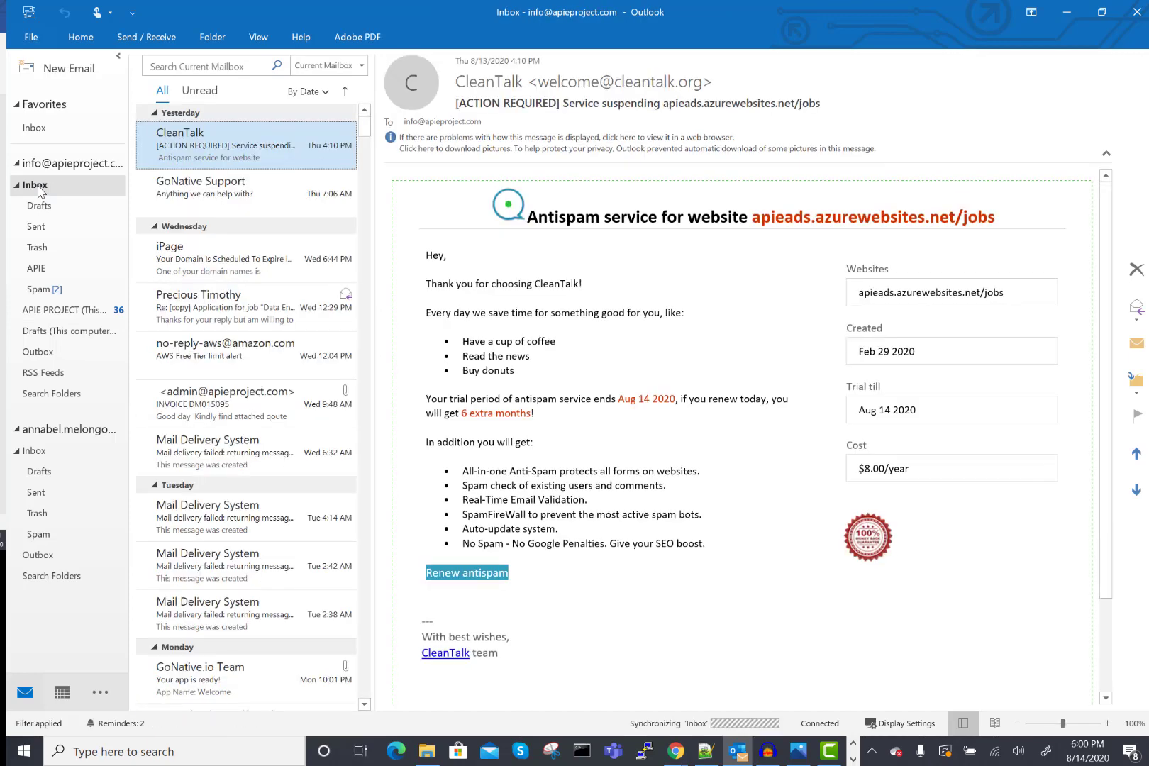
left_click(69, 311)
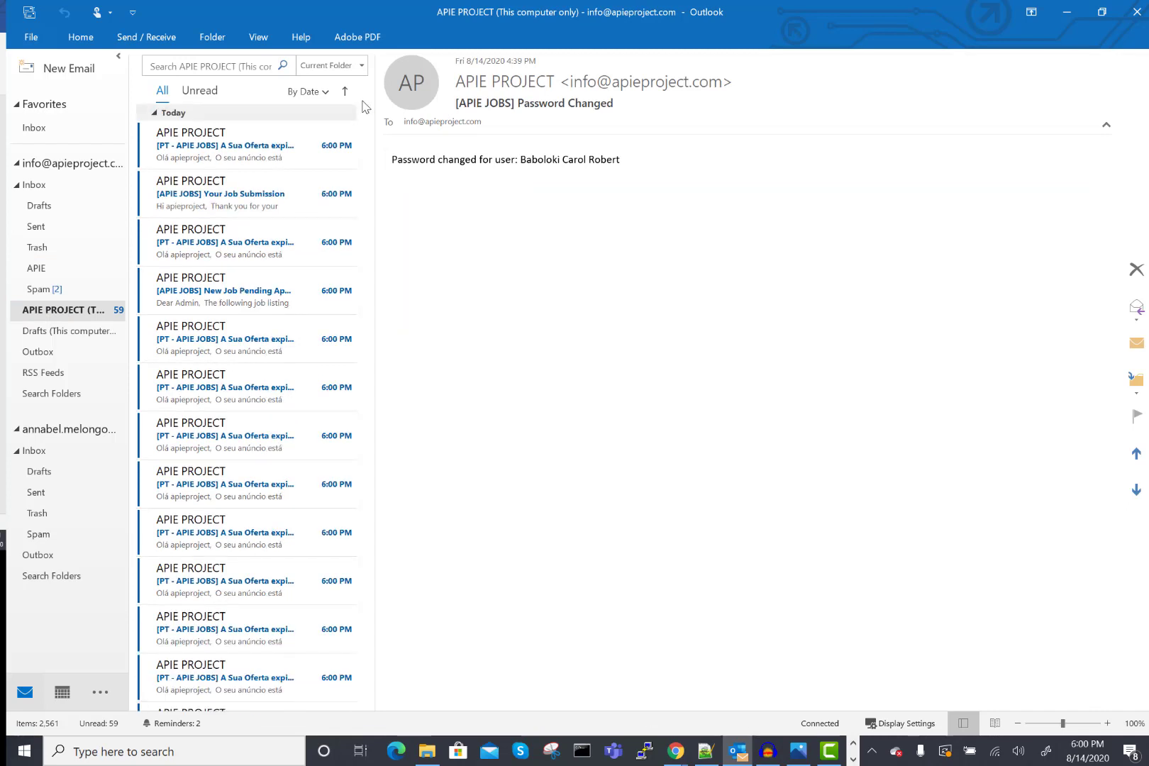
left_click(227, 207)
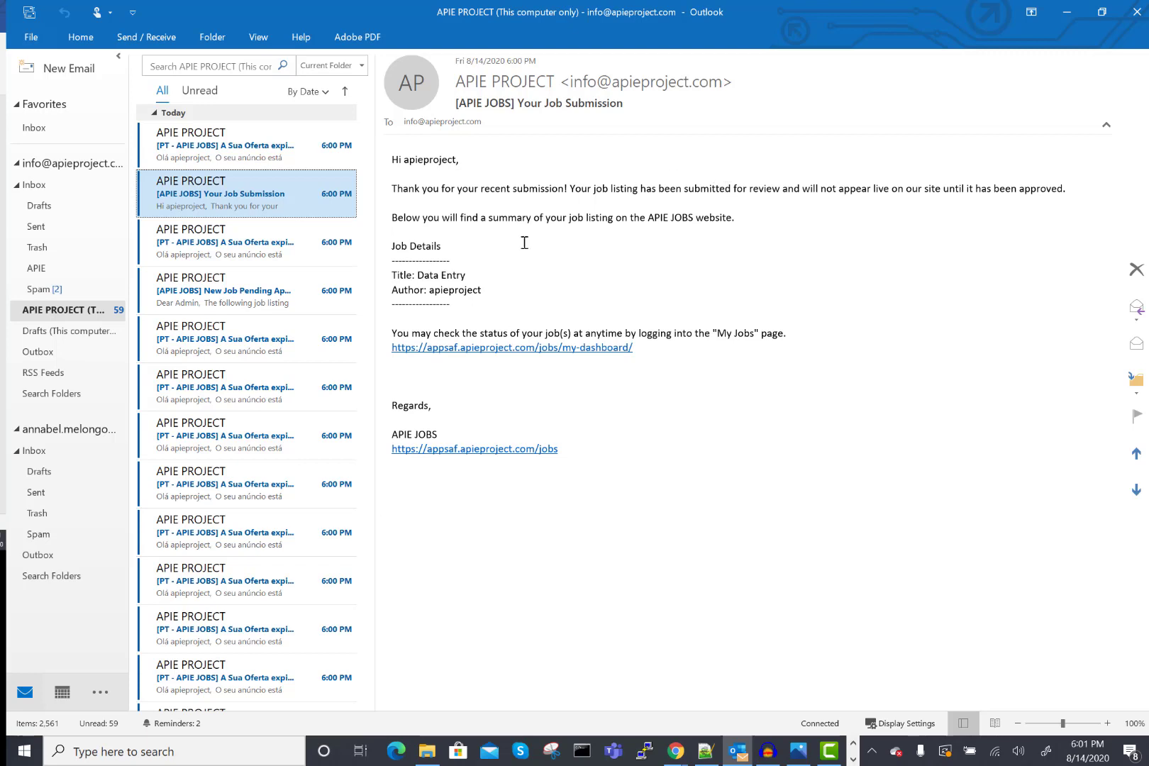
left_click(277, 313)
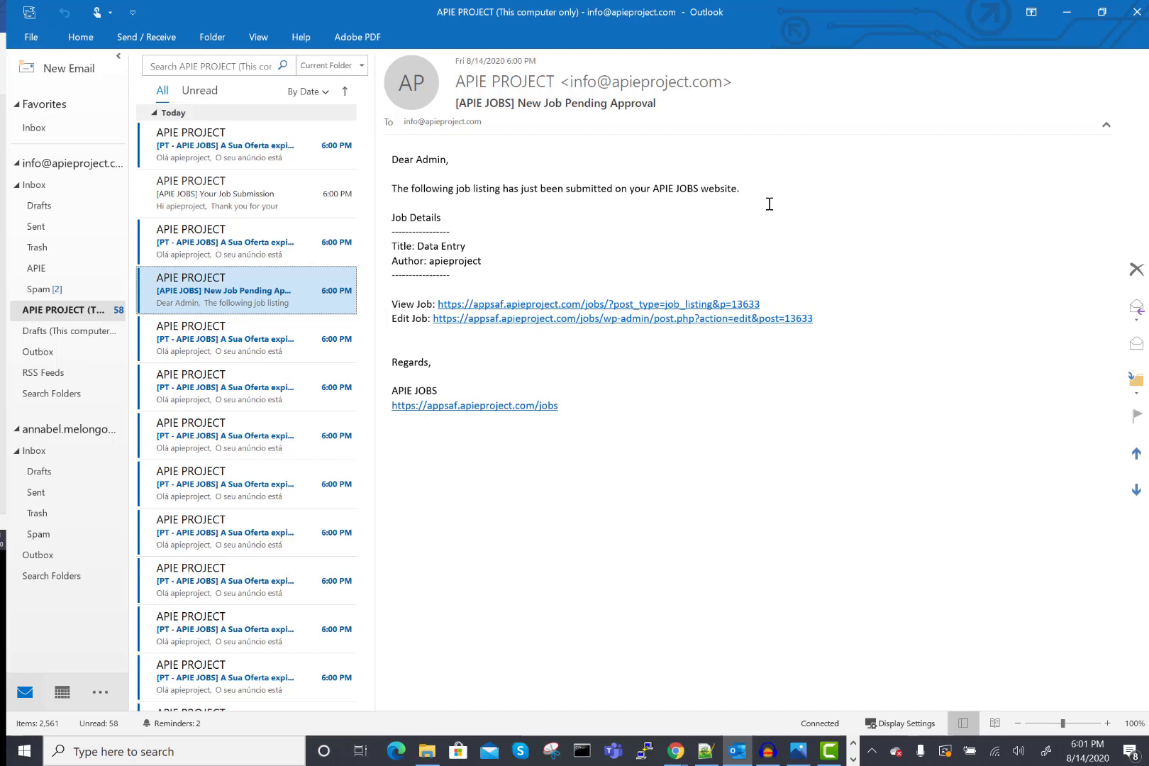
left_click(1066, 12)
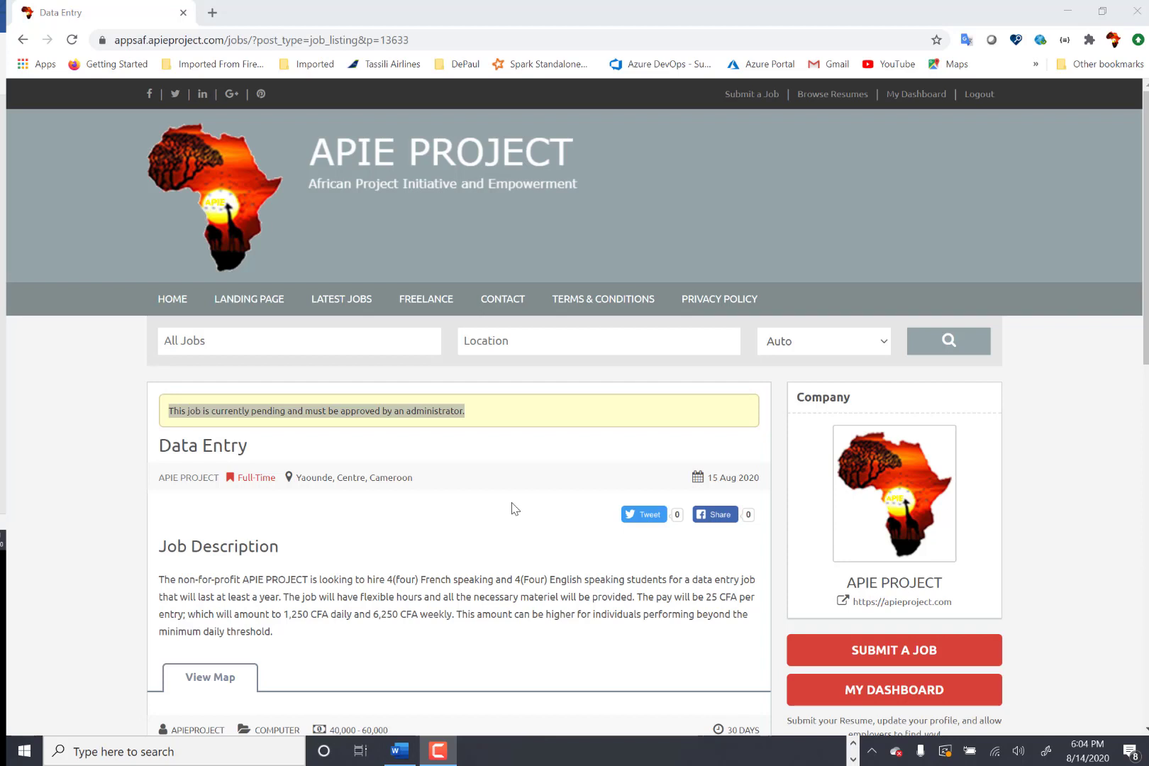
- Reload the Data Entry job page and check for the listing among the latest jobs on the landing page
left_click(72, 39)
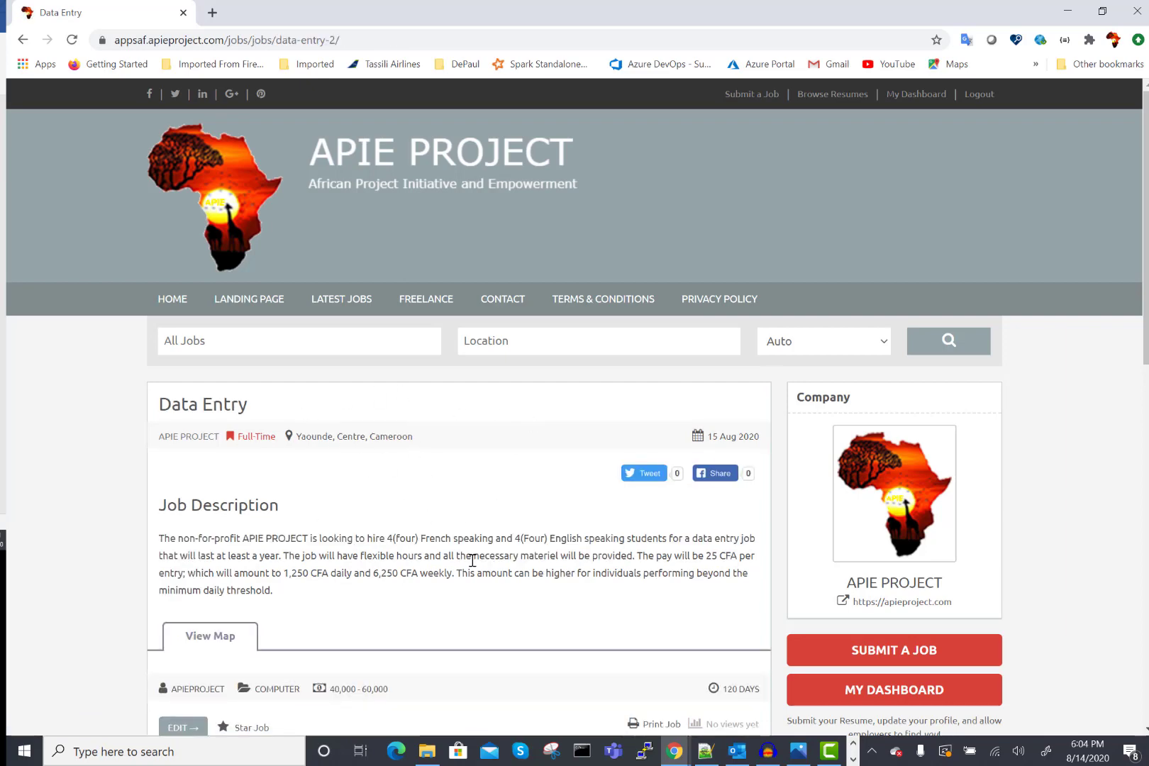
left_click(254, 301)
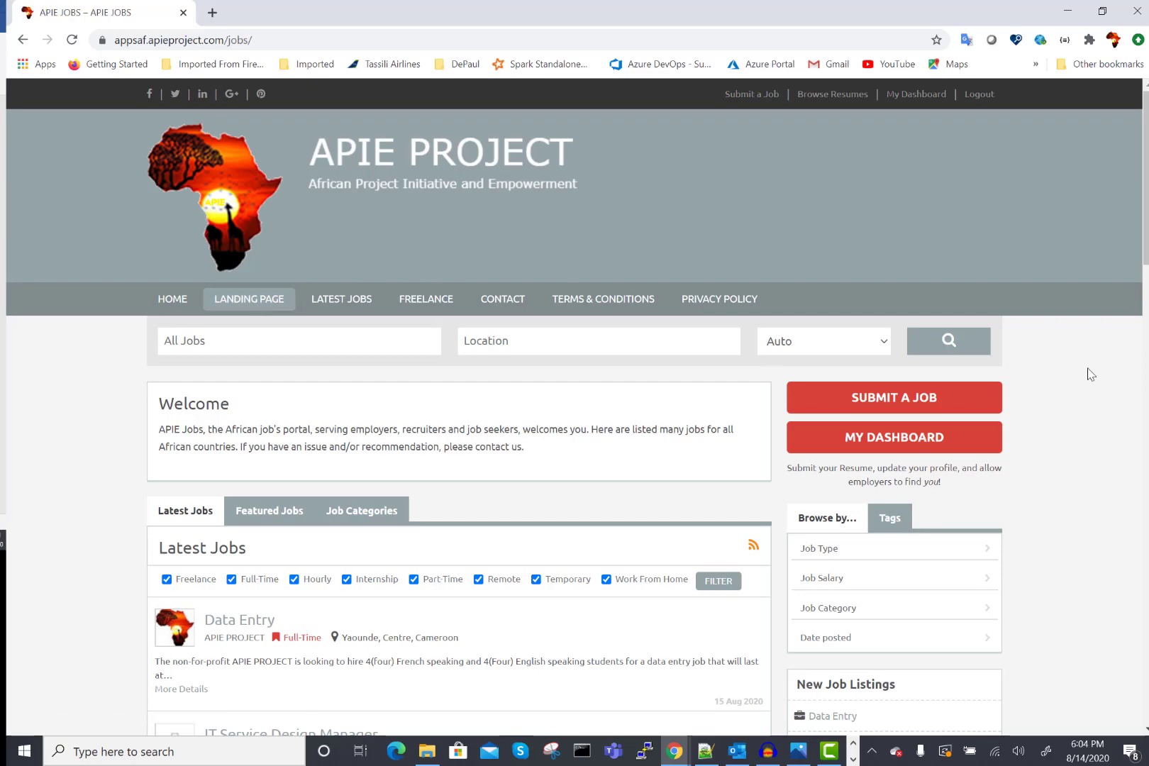
left_click_drag(1147, 259, 1146, 292)
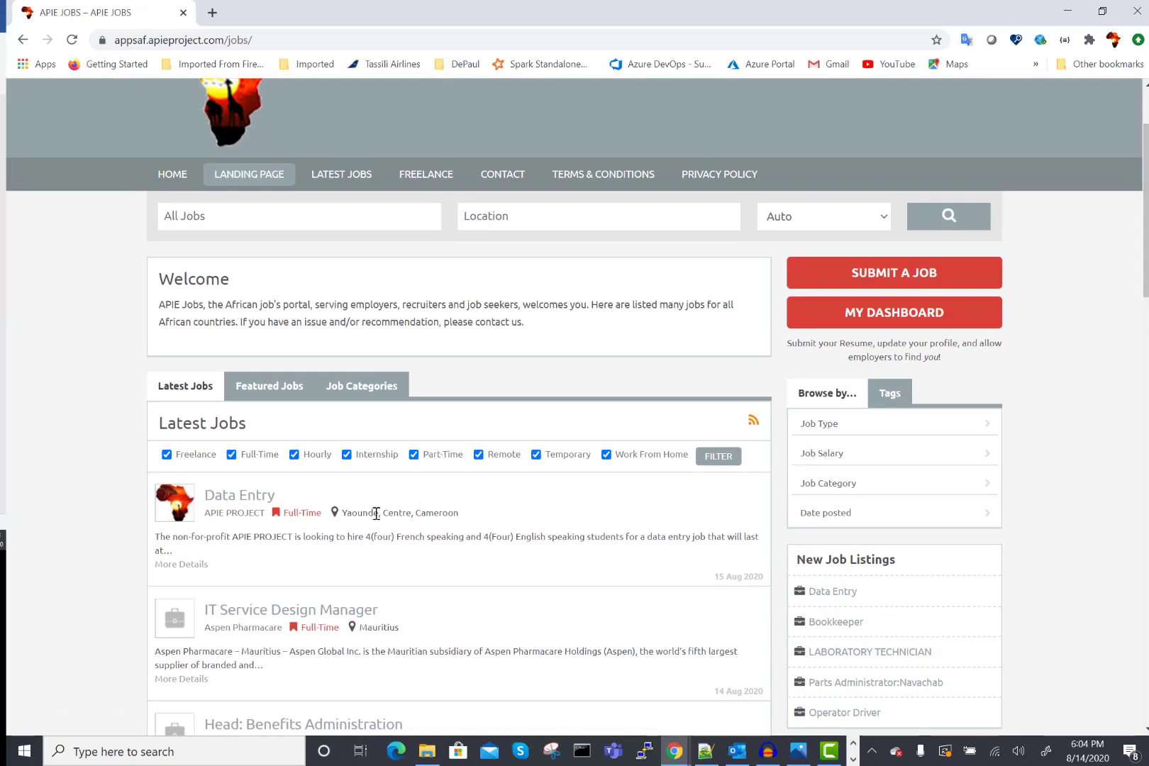